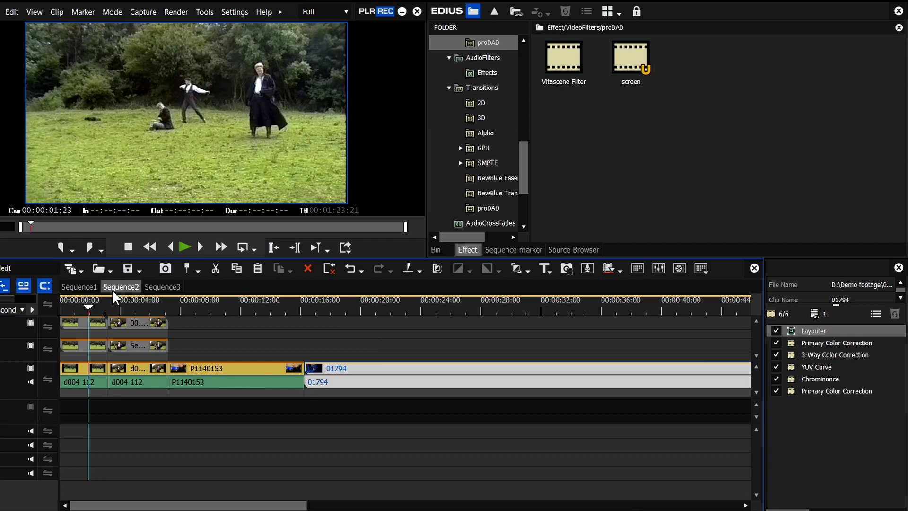
# Create a new empty sequence and select Sequence2 in the Bin's sequences folder.
pyautogui.moveTo(85, 303); pyautogui.dragTo(85, 325)
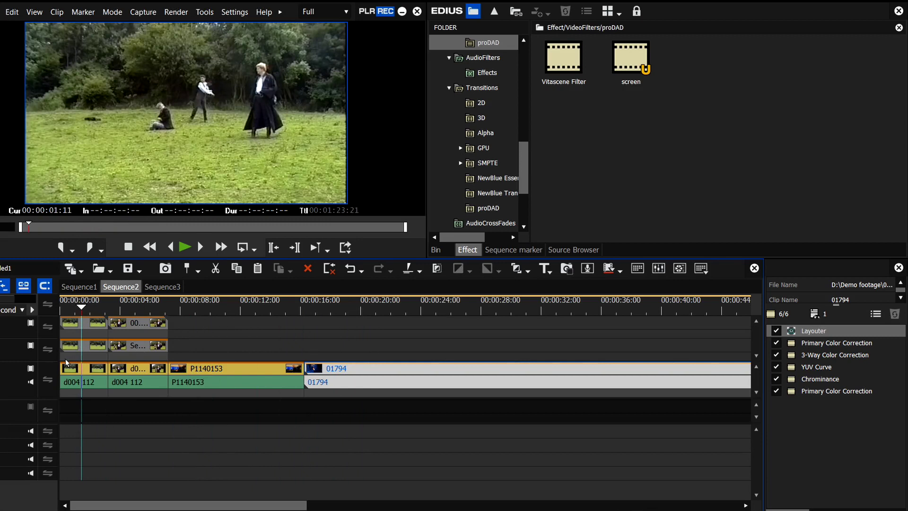
pyautogui.click(70, 270)
pyautogui.click(148, 287)
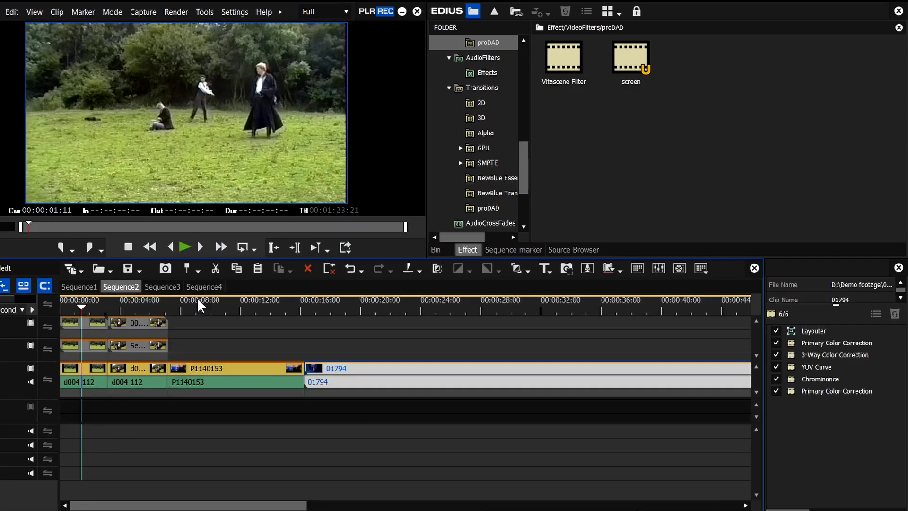
pyautogui.click(436, 249)
pyautogui.click(481, 57)
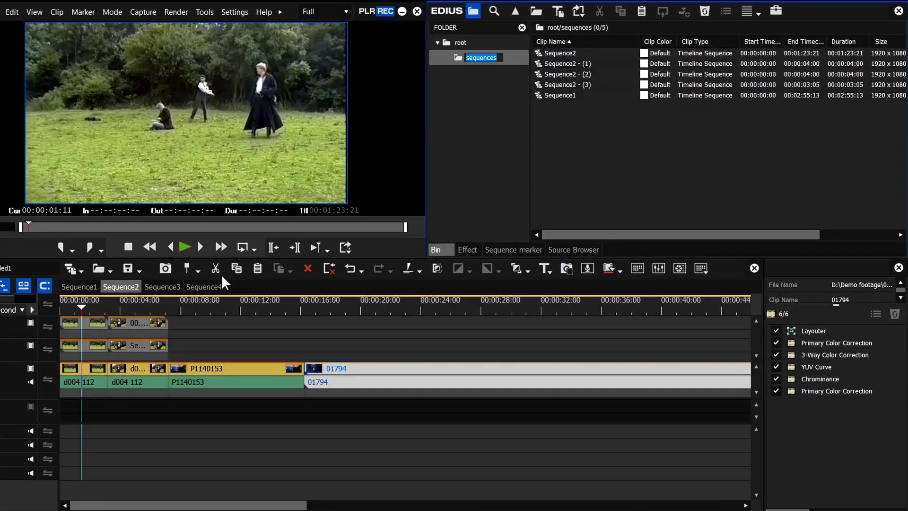
pyautogui.click(562, 53)
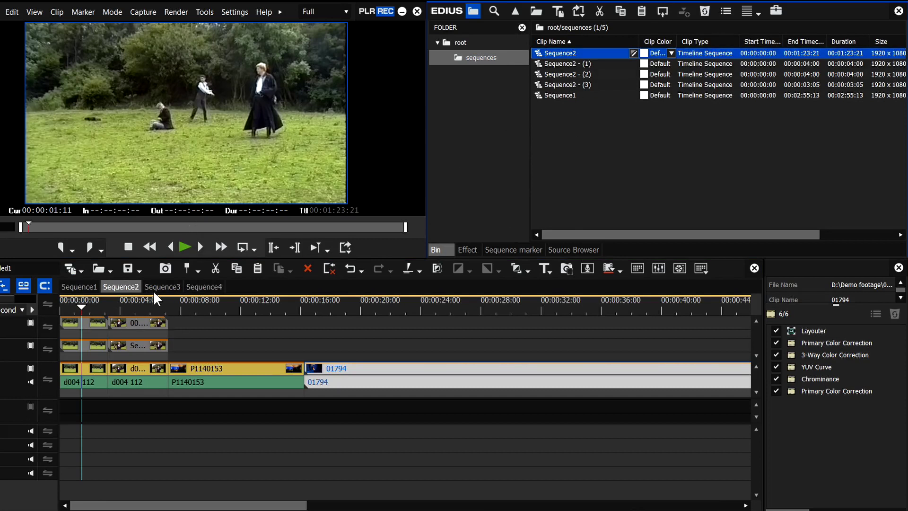
# Rename the Sequence2 sequence to 'main edit'.
pyautogui.rightClick(124, 288)
pyautogui.doubleClick(124, 288)
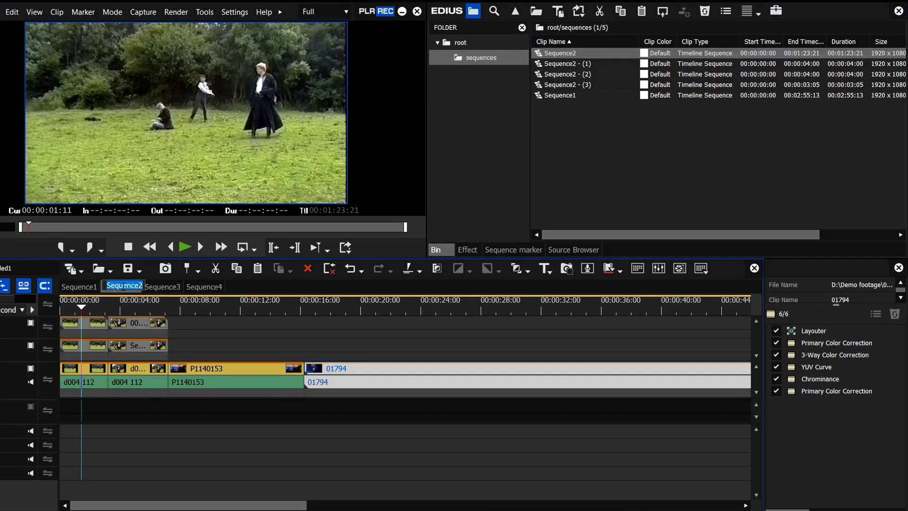
pyautogui.write('main edit')
pyautogui.click(204, 286)
# Drop the main edit sequence onto Sequence4's track as one nested clip.
pyautogui.moveTo(538, 99); pyautogui.dragTo(93, 369)
pyautogui.click(361, 303)
pyautogui.moveTo(361, 284); pyautogui.dragTo(259, 306)
pyautogui.click(466, 250)
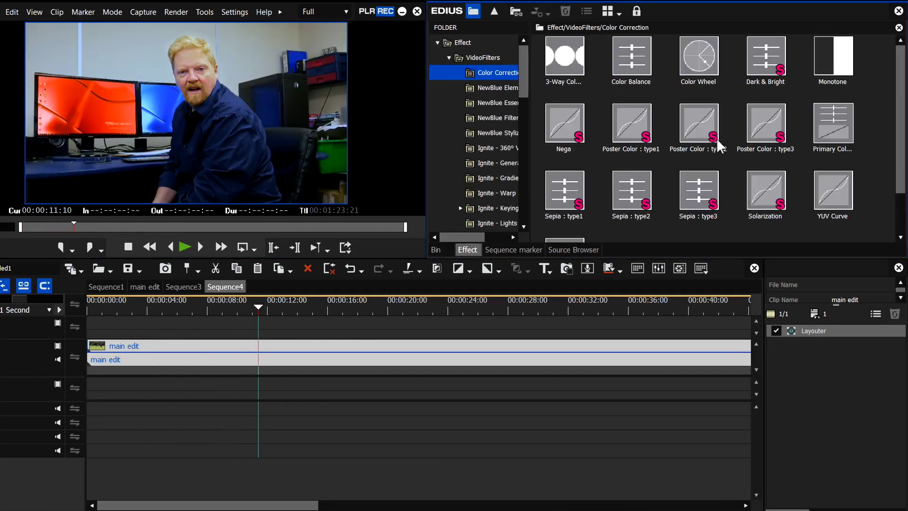
pyautogui.moveTo(833, 124); pyautogui.dragTo(133, 348)
pyautogui.doubleClick(805, 344)
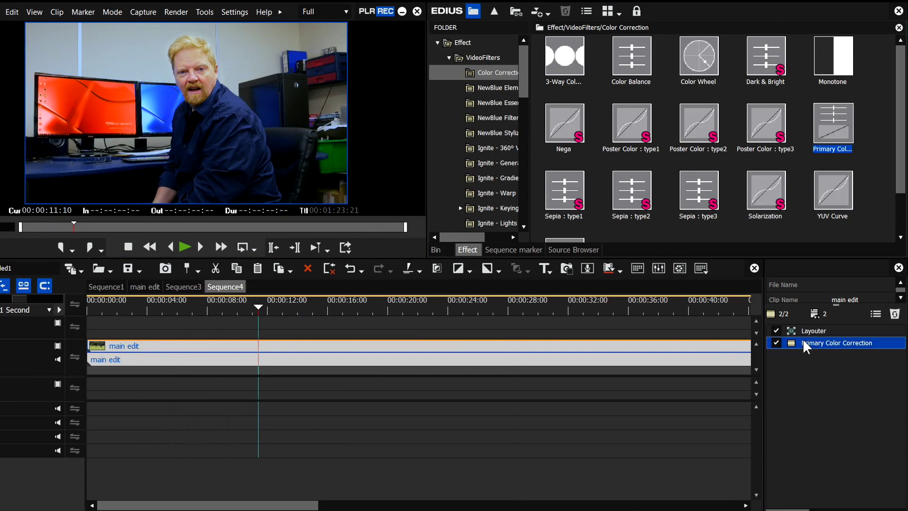
pyautogui.moveTo(467, 209); pyautogui.dragTo(468, 209)
pyautogui.moveTo(467, 284); pyautogui.dragTo(467, 283)
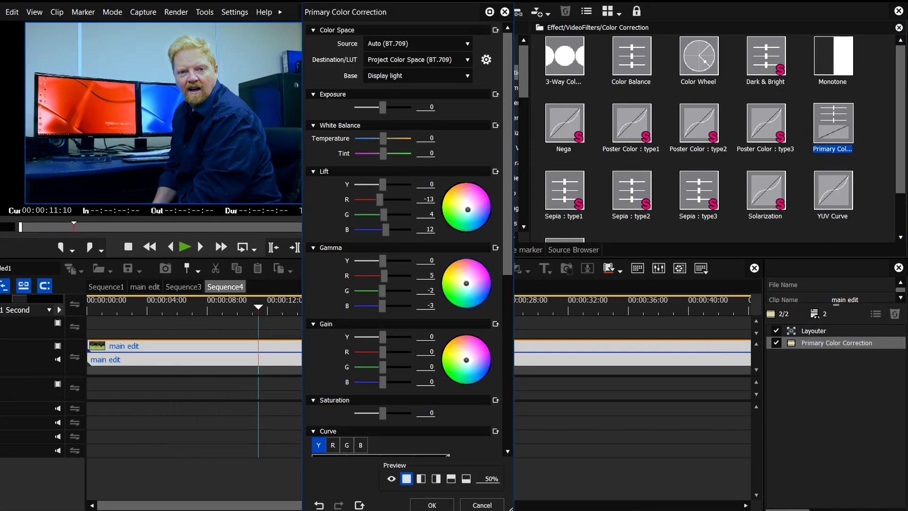
pyautogui.moveTo(212, 310); pyautogui.dragTo(357, 307)
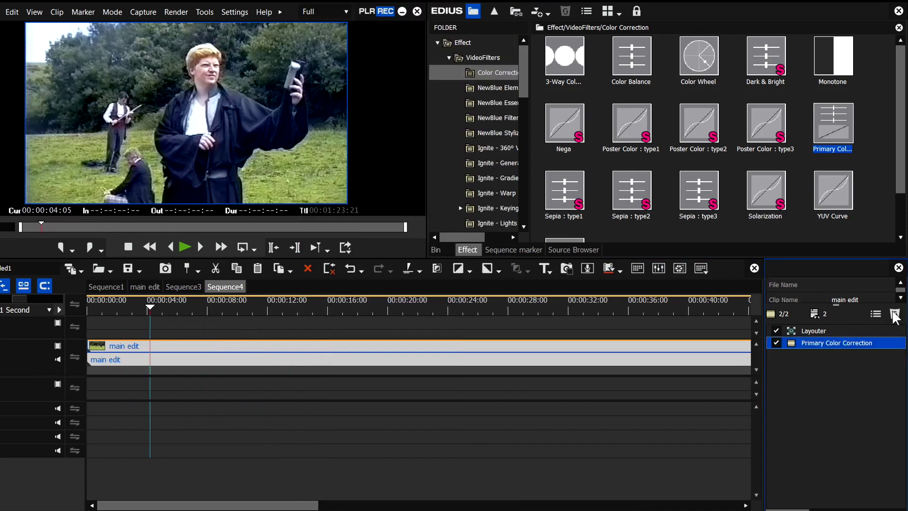
pyautogui.click(895, 314)
# Apply the proDAD Vitascene Filter to the nested main edit clip.
pyautogui.moveTo(522, 90); pyautogui.dragTo(515, 154)
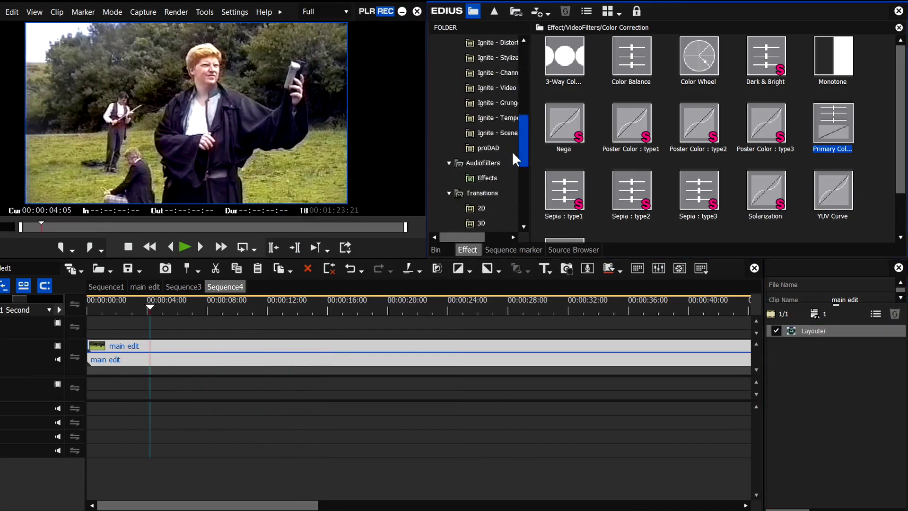
pyautogui.moveTo(524, 118); pyautogui.dragTo(524, 142)
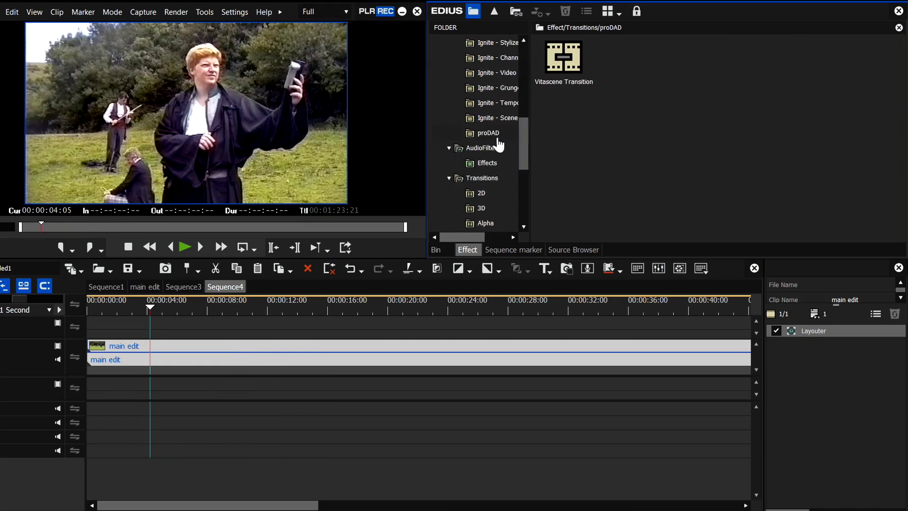
pyautogui.click(489, 133)
pyautogui.moveTo(564, 59); pyautogui.dragTo(692, 356)
# In Vitascene's Film Look presets, try Night Time #516 and Desaturate #168.
pyautogui.doubleClick(833, 341)
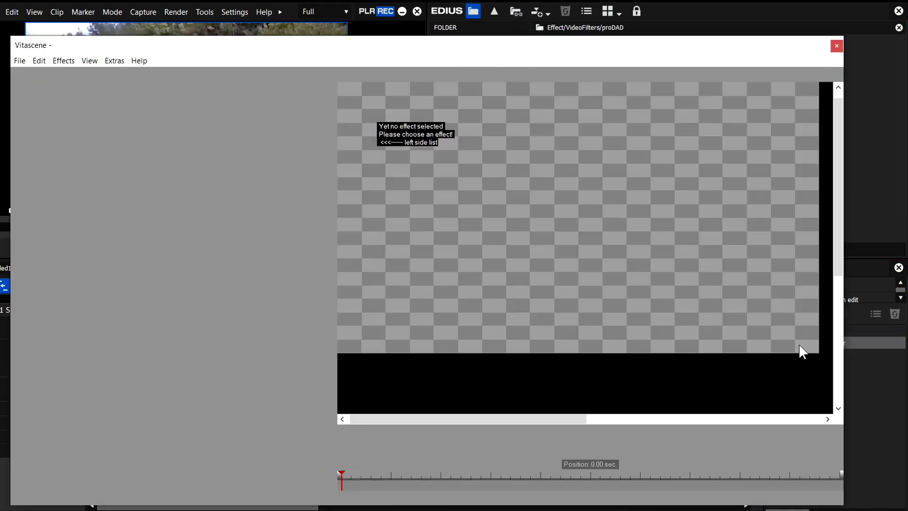
pyautogui.doubleClick(158, 119)
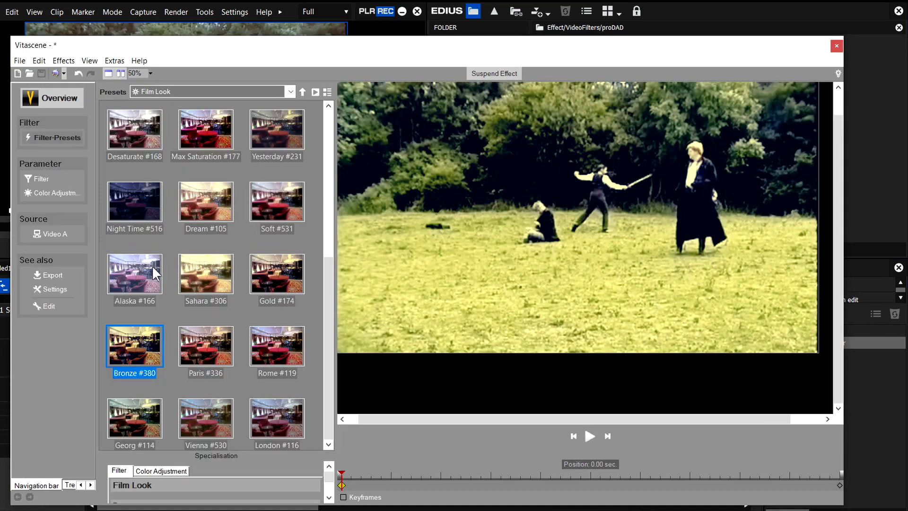
pyautogui.click(140, 225)
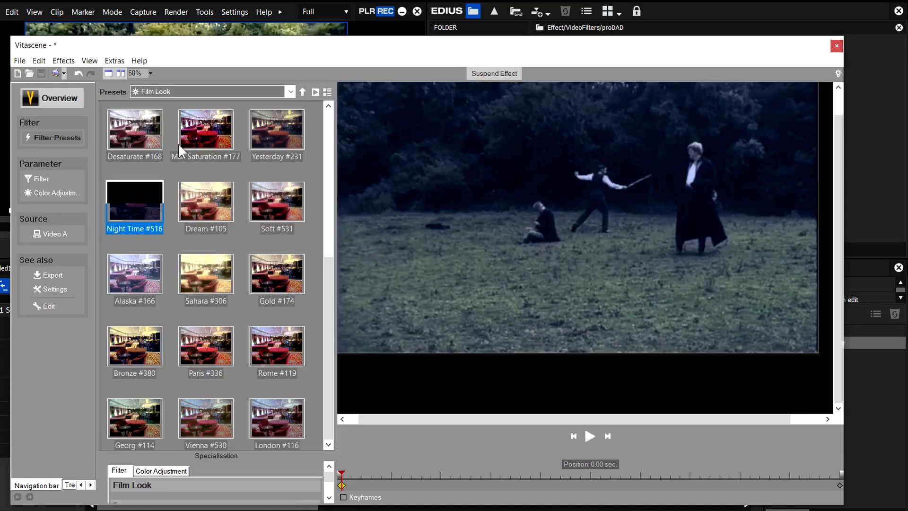
pyautogui.click(156, 142)
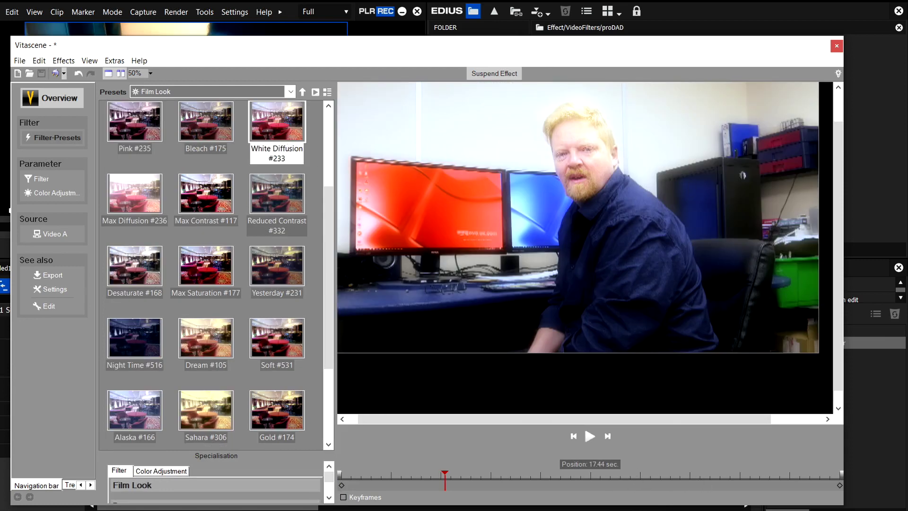
# Apply the Vitascene look to the clip and preview the filtered edit.
pyautogui.click(19, 61)
pyautogui.click(28, 168)
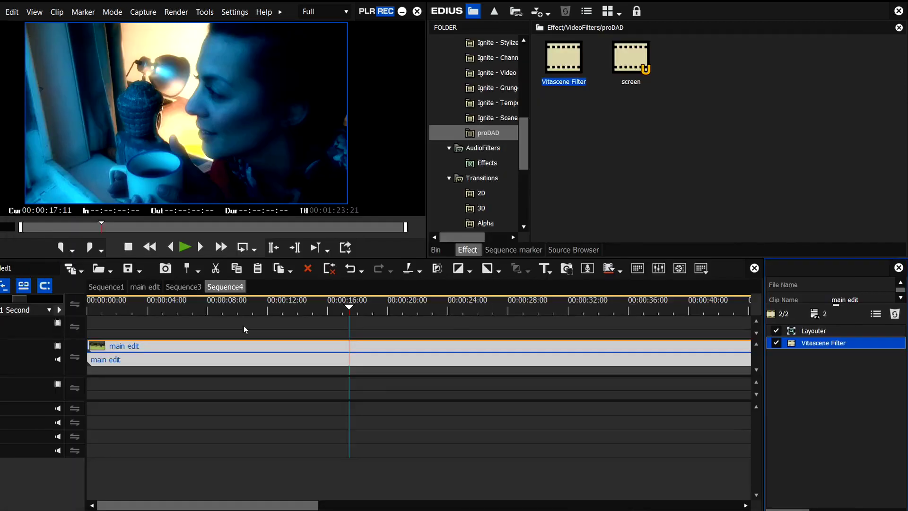
pyautogui.moveTo(288, 305); pyautogui.dragTo(262, 308)
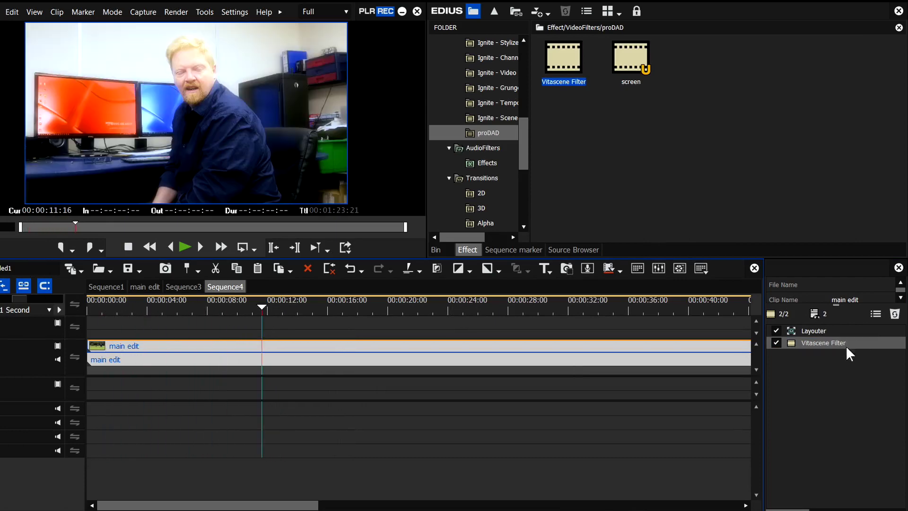
# Replace the Vitascene filter with Primary Color Correction on the main edit clip.
pyautogui.click(895, 314)
pyautogui.moveTo(522, 145); pyautogui.dragTo(517, 70)
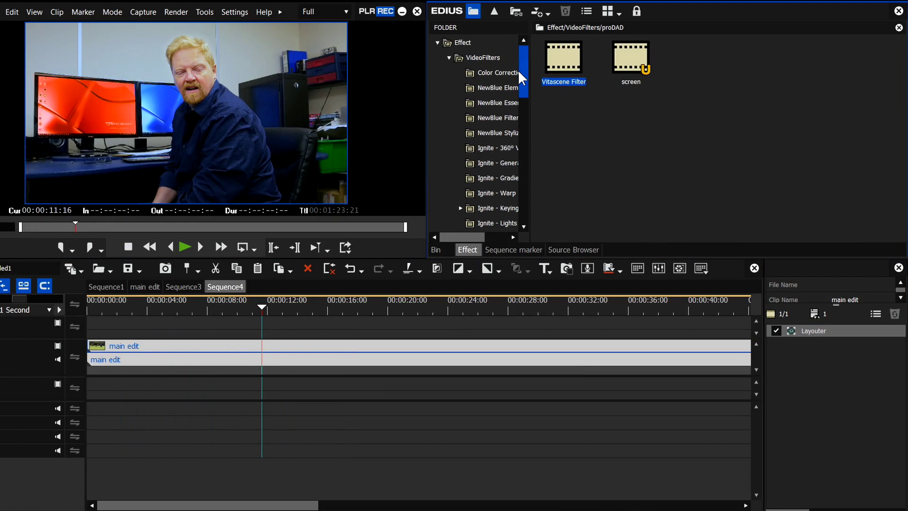
pyautogui.click(482, 75)
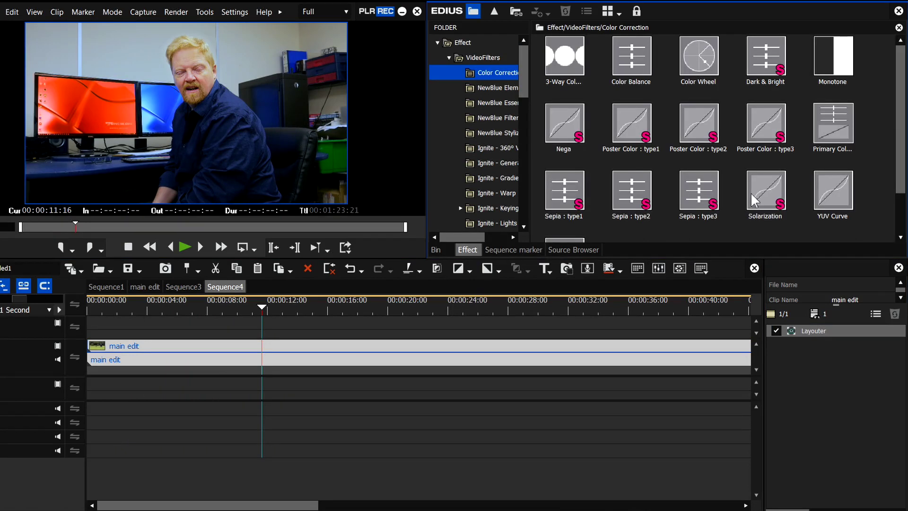
pyautogui.moveTo(831, 127); pyautogui.dragTo(381, 346)
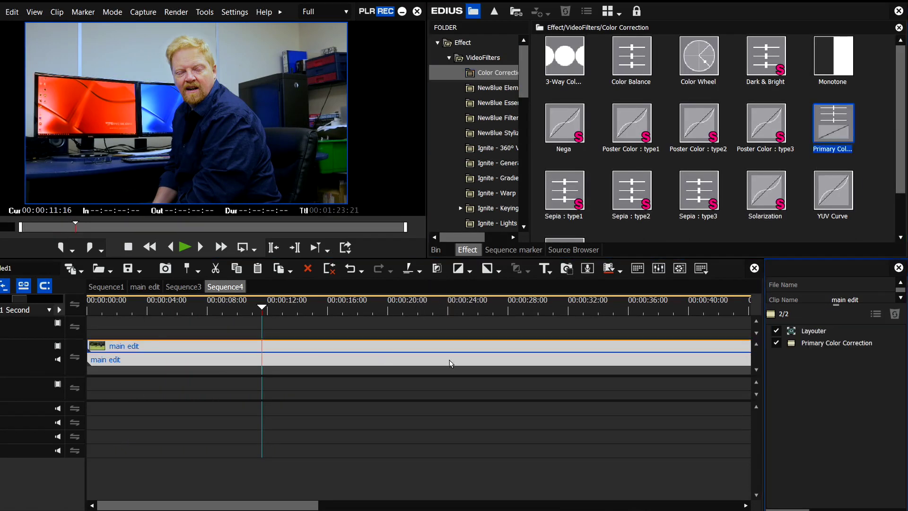
pyautogui.doubleClick(819, 342)
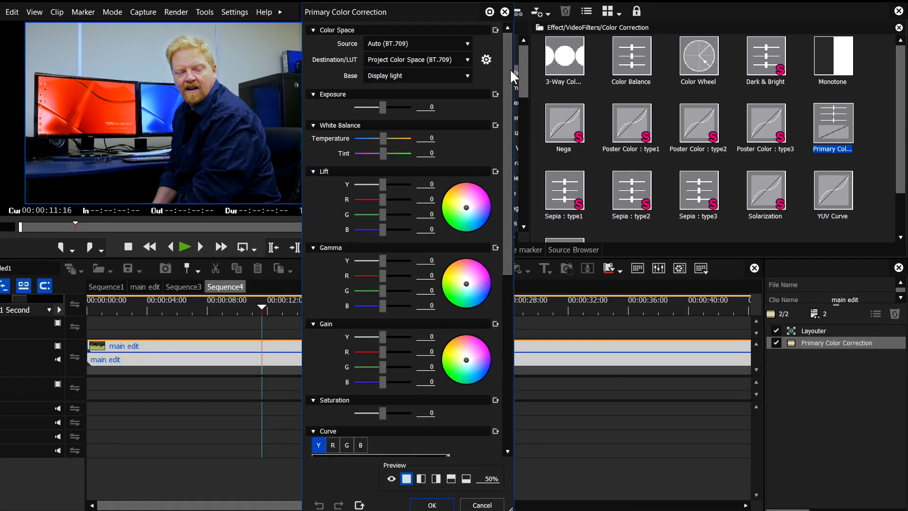
# Leave the destination colour space unchanged, import the Sedona .cube LUT, and confirm.
pyautogui.click(468, 60)
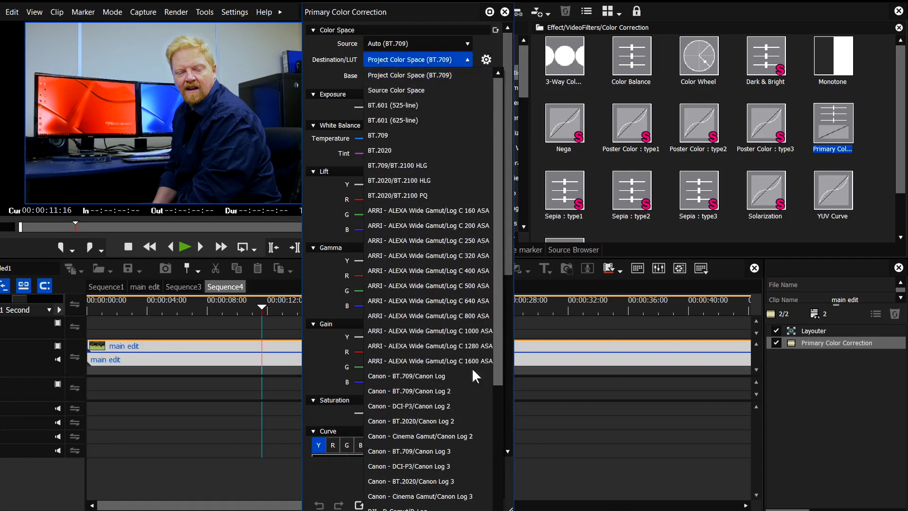
pyautogui.moveTo(500, 346); pyautogui.dragTo(488, 81)
pyautogui.click(483, 57)
pyautogui.click(485, 59)
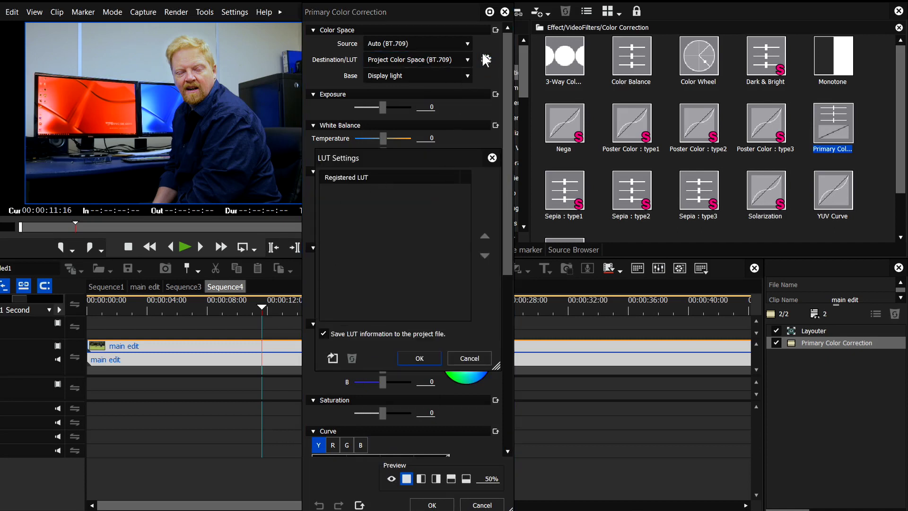
pyautogui.click(332, 358)
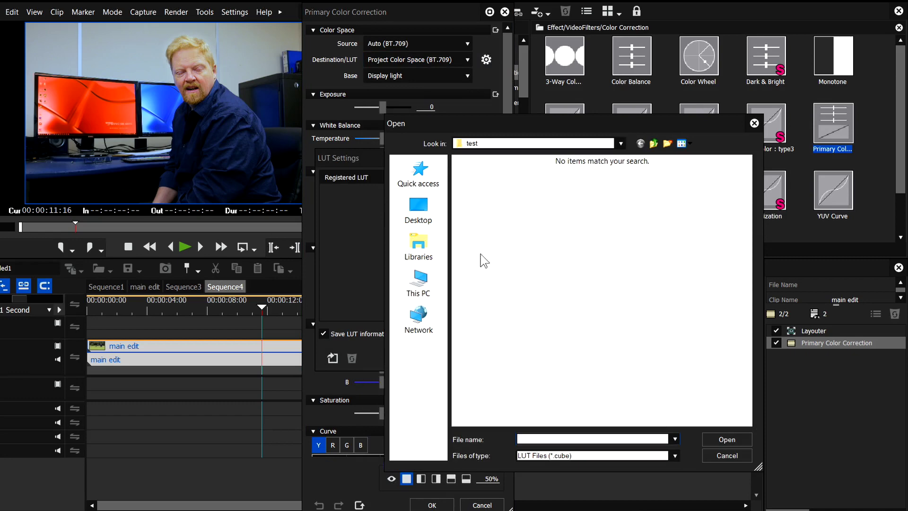
pyautogui.click(418, 282)
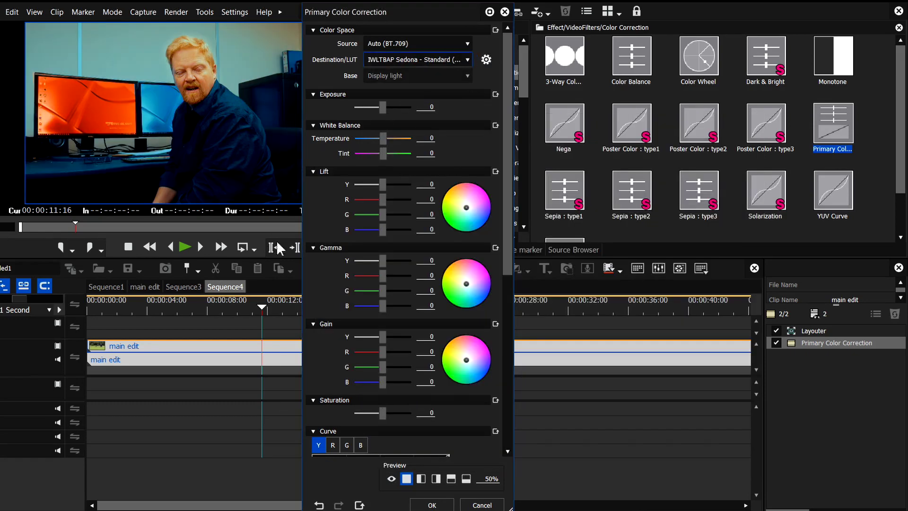
pyautogui.moveTo(193, 309); pyautogui.dragTo(251, 325)
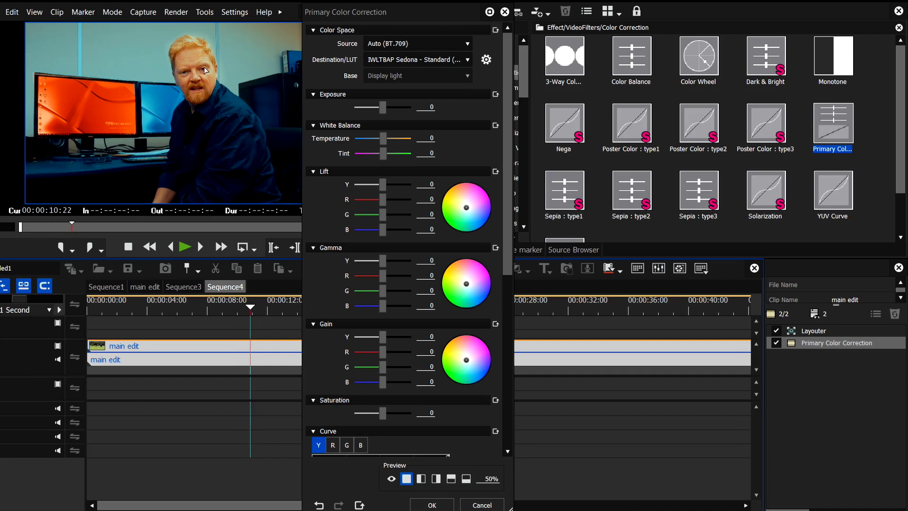
pyautogui.click(432, 505)
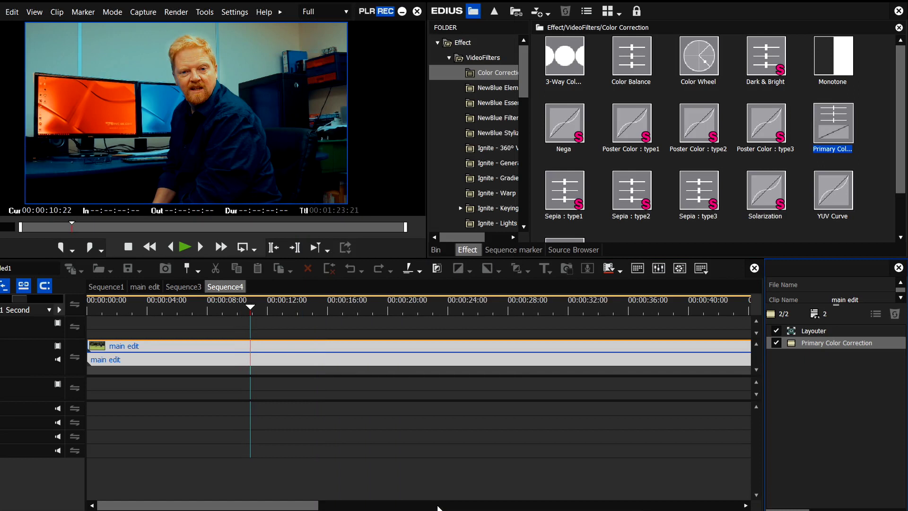
# Remove Primary Color Correction and add the Mask filter from VideoFilters to the clip.
pyautogui.click(895, 315)
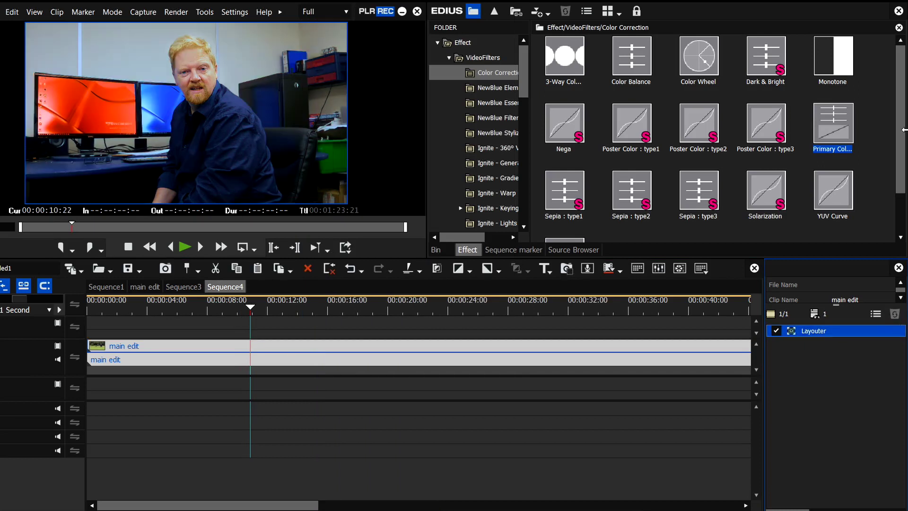
pyautogui.moveTo(901, 149)
pyautogui.mouseDown()
pyautogui.moveTo(904, 190)
pyautogui.moveTo(907, 147)
pyautogui.mouseUp()
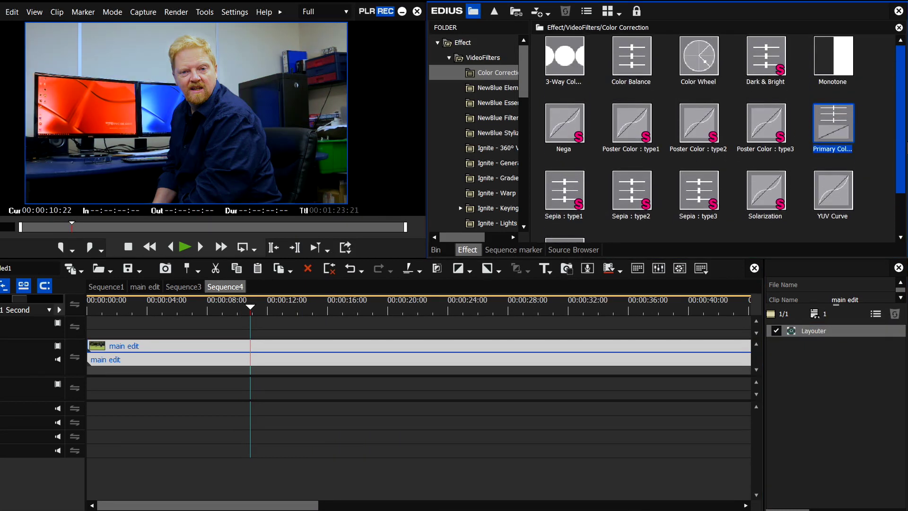
pyautogui.click(483, 59)
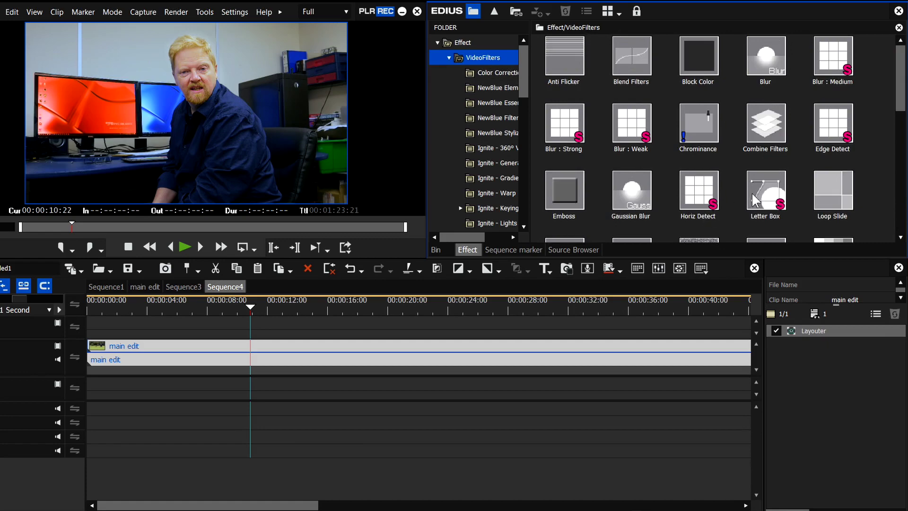
pyautogui.scroll(-3, 752, 196)
pyautogui.moveTo(565, 57); pyautogui.dragTo(367, 355)
# Draw a mask shape and set its inside filter to Primary Color Correction.
pyautogui.doubleClick(799, 345)
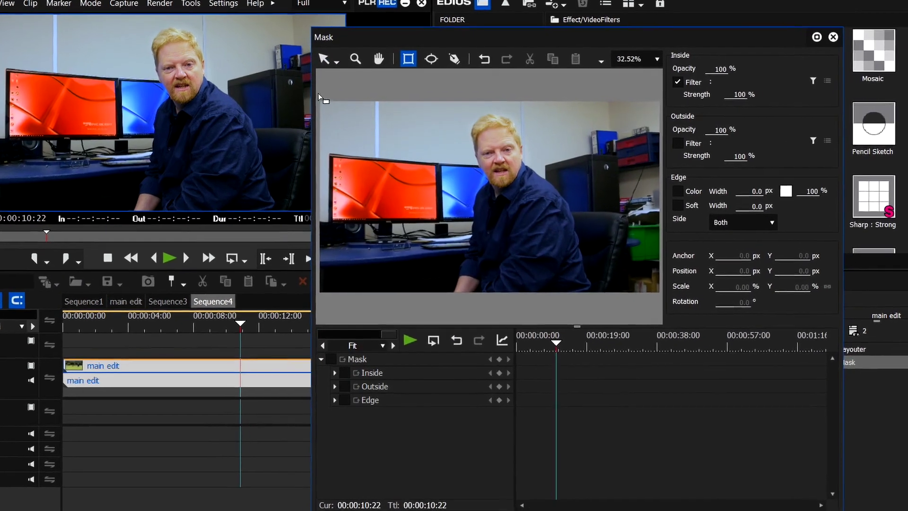
pyautogui.moveTo(319, 94); pyautogui.dragTo(678, 322)
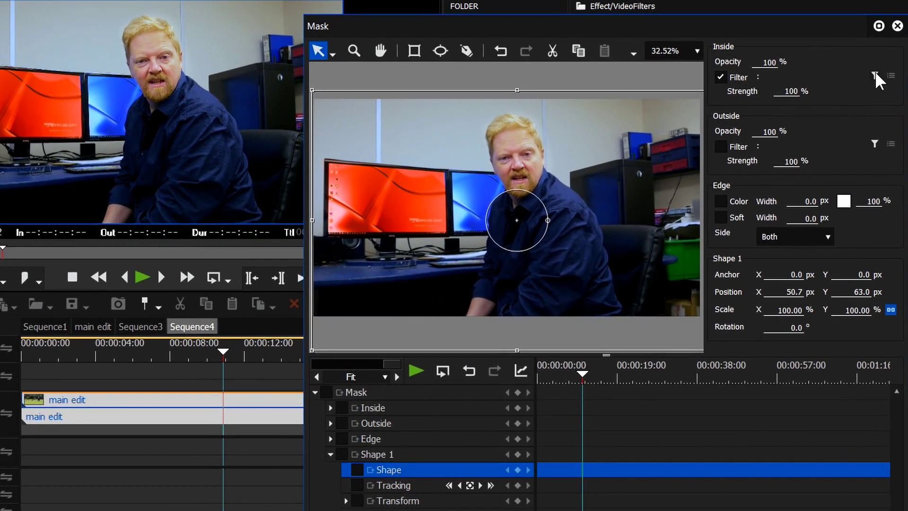
pyautogui.click(813, 80)
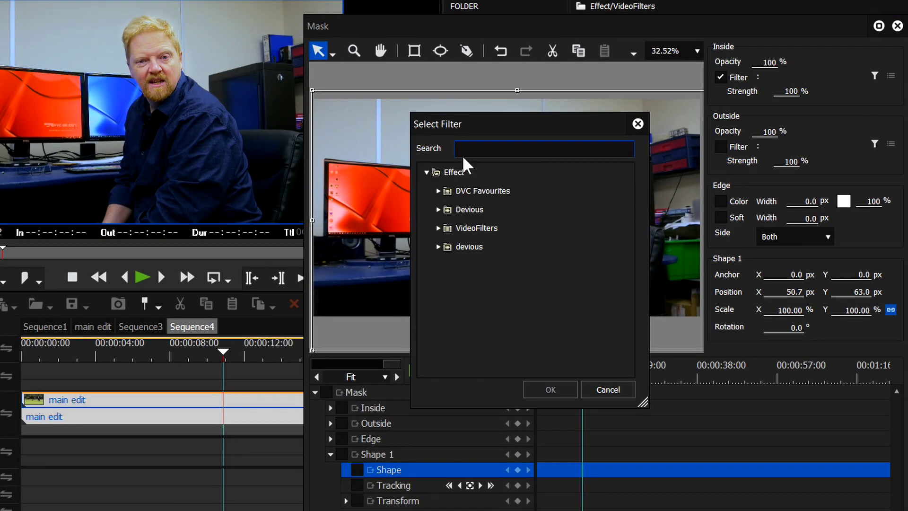
pyautogui.write('pri')
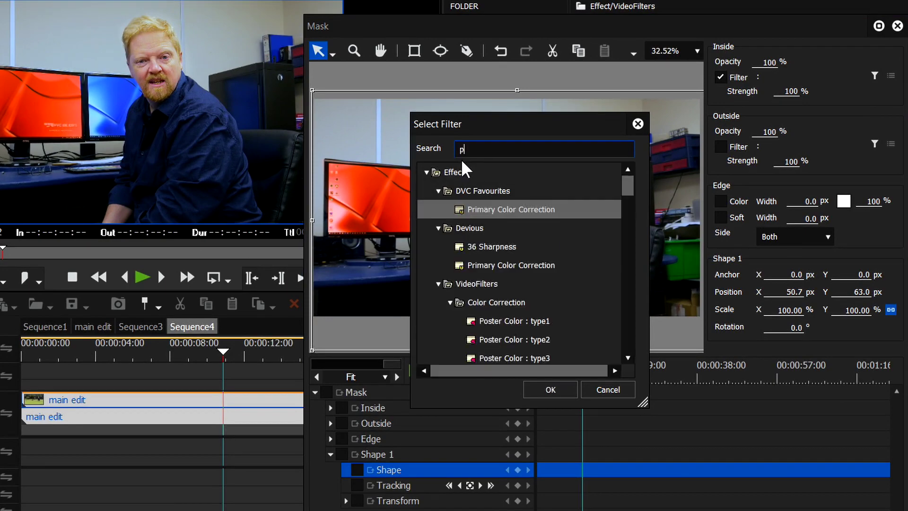
pyautogui.press('Return')
pyautogui.click(439, 46)
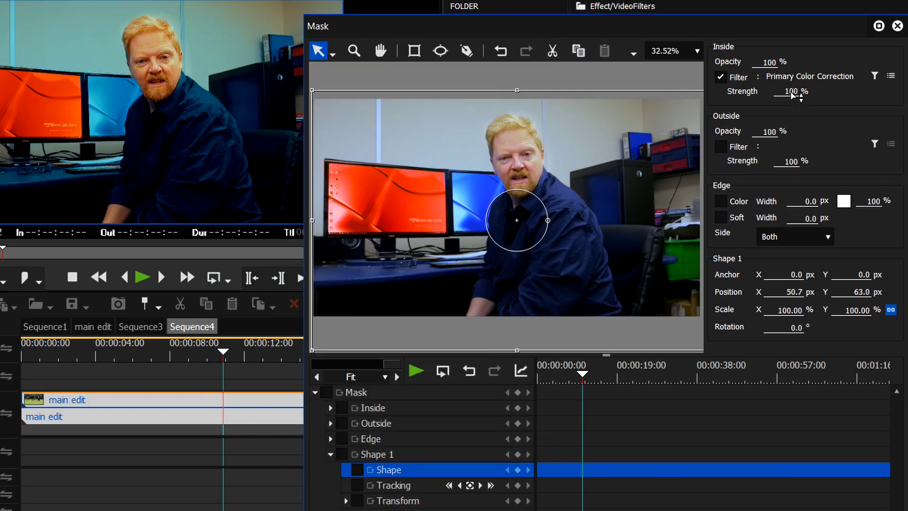
# Set the inside filter strength to 63% and close the Mask settings.
pyautogui.write('0')
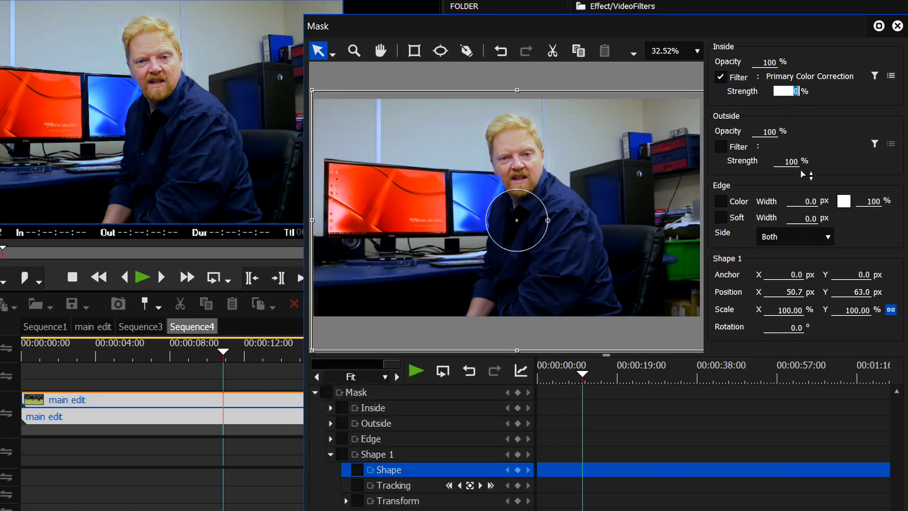
pyautogui.write('69')
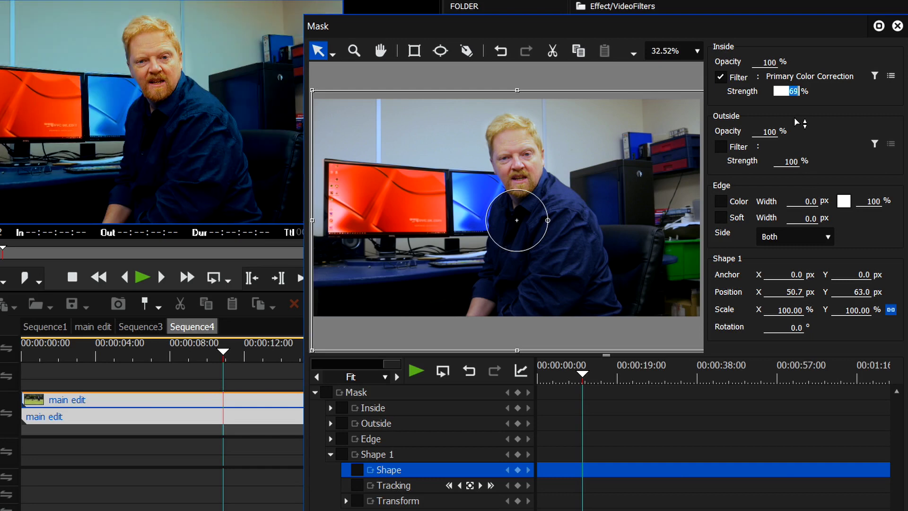
pyautogui.moveTo(796, 119); pyautogui.dragTo(818, 115)
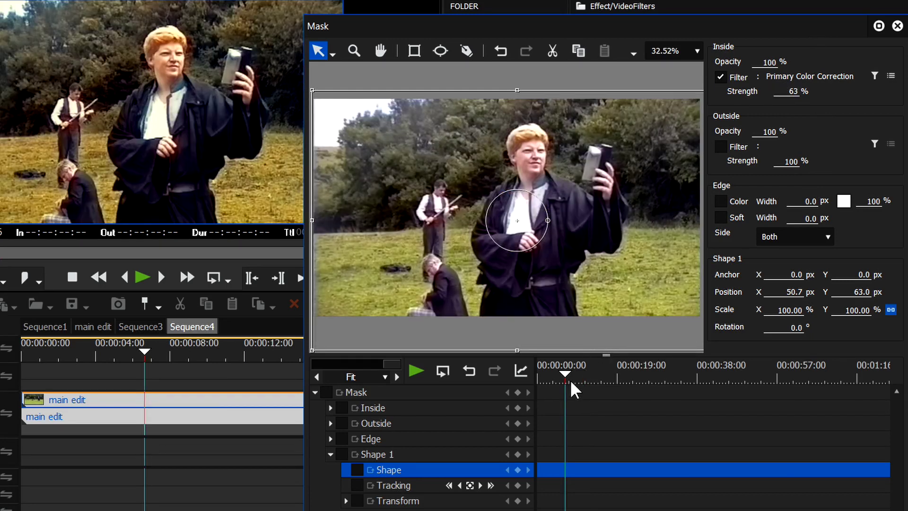
pyautogui.moveTo(570, 379); pyautogui.dragTo(581, 379)
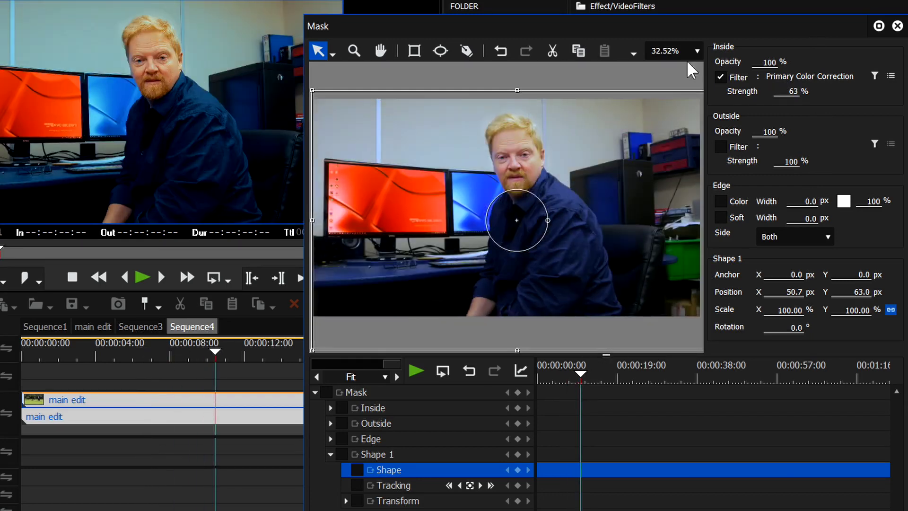
pyautogui.press('Return')
pyautogui.moveTo(219, 353)
pyautogui.mouseDown()
pyautogui.moveTo(333, 352)
pyautogui.moveTo(81, 361)
pyautogui.moveTo(228, 354)
pyautogui.mouseUp()
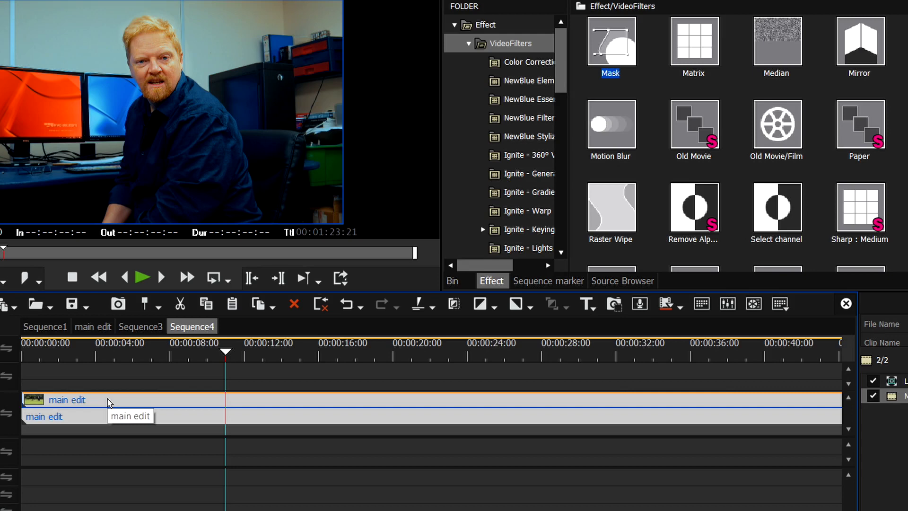
pyautogui.click(92, 326)
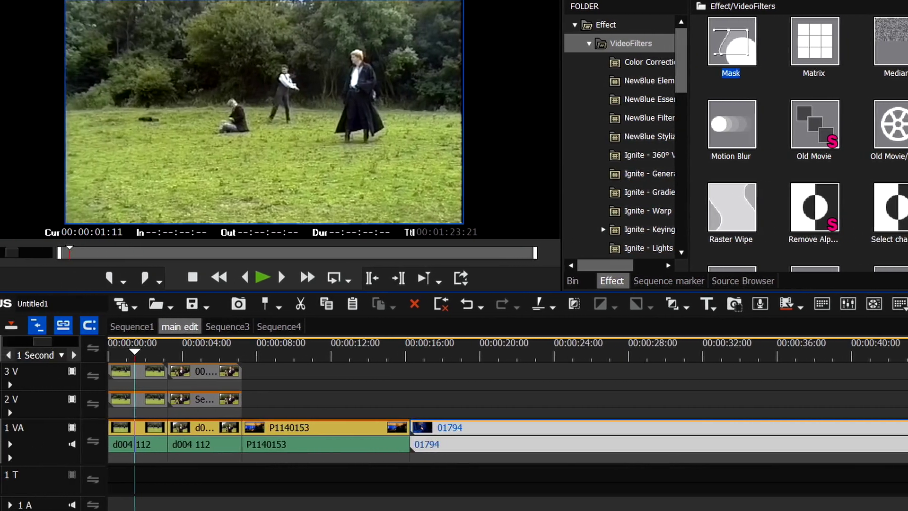
pyautogui.moveTo(40, 341); pyautogui.dragTo(86, 331)
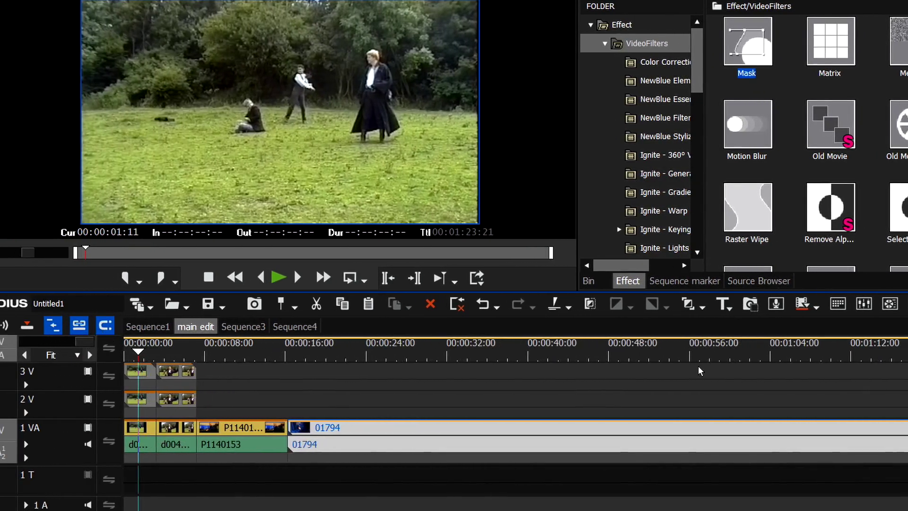
pyautogui.moveTo(701, 370); pyautogui.dragTo(123, 477)
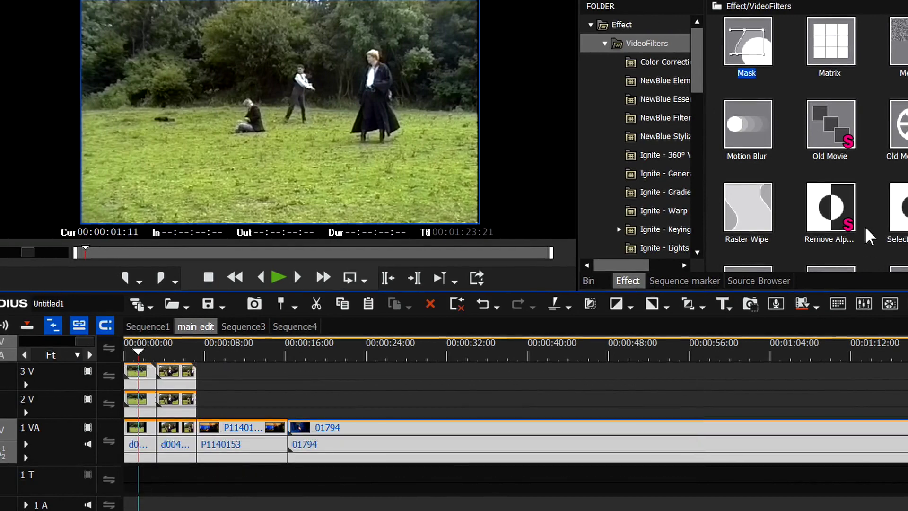
pyautogui.click(351, 25)
pyautogui.hotkey('alt', 's')
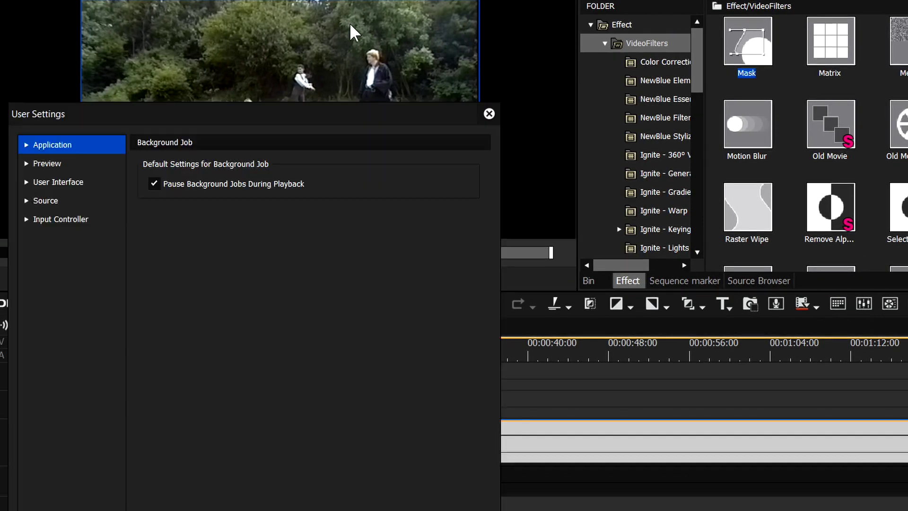
pyautogui.click(27, 182)
pyautogui.moveTo(154, 120); pyautogui.dragTo(497, 48)
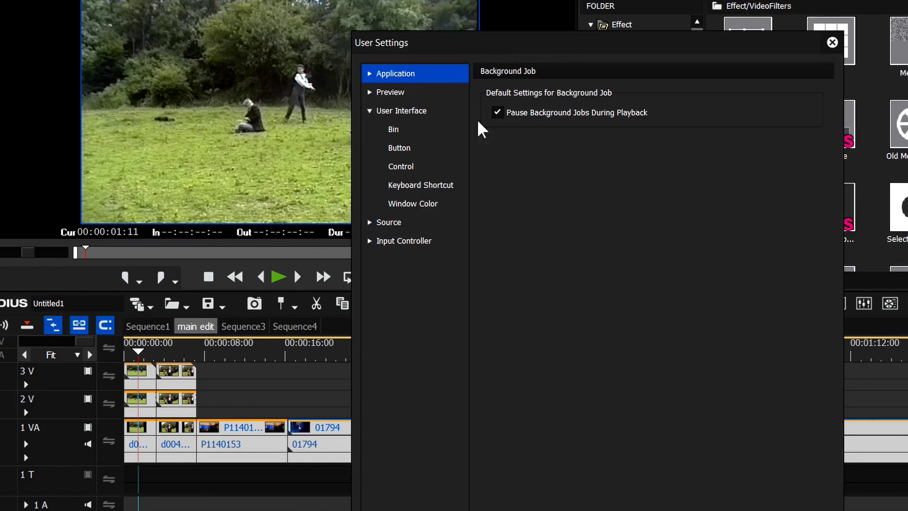
pyautogui.click(421, 185)
pyautogui.moveTo(559, 121); pyautogui.dragTo(507, 109)
pyautogui.write('seq')
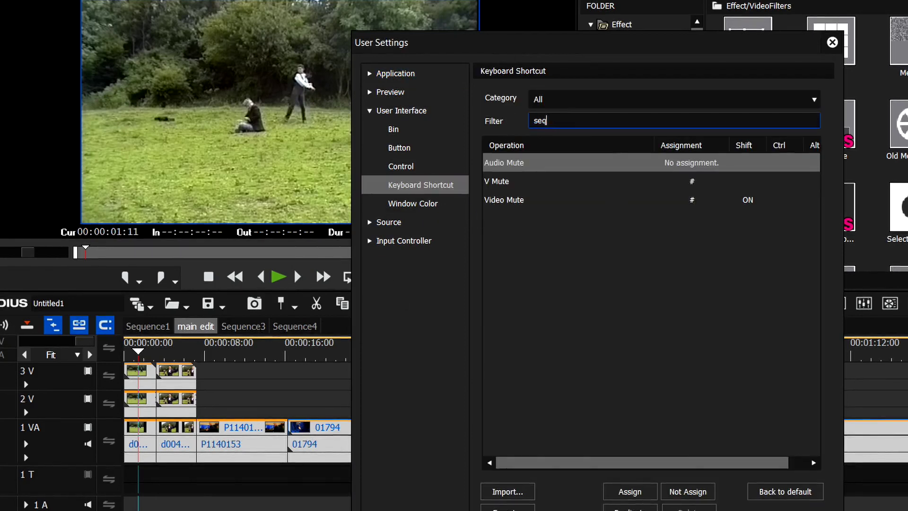
pyautogui.write('u')
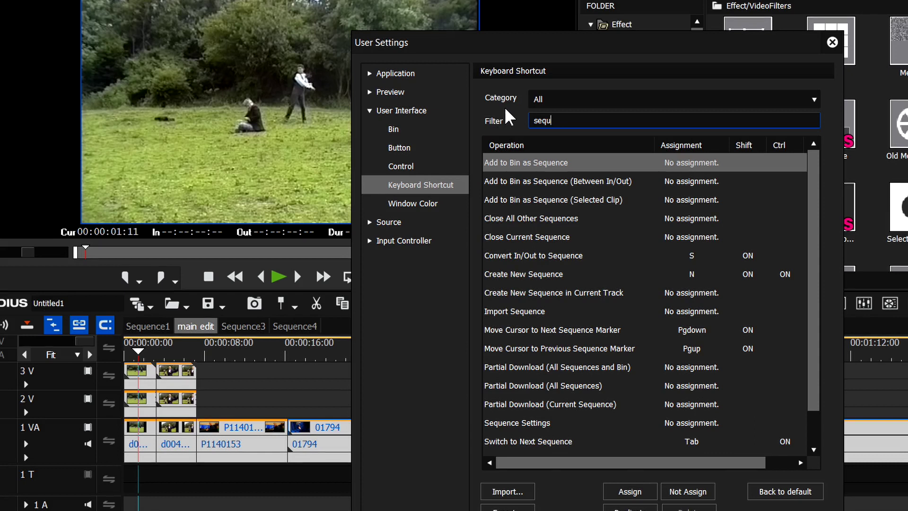
pyautogui.click(498, 256)
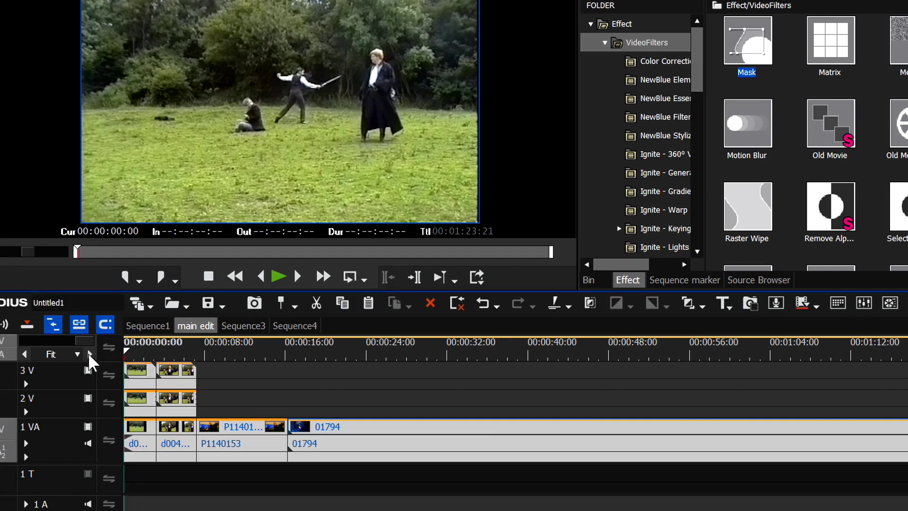
# Mark In and Out around the whole main edit, nest it onto track 4 V, and return to Sequence4.
pyautogui.press('i')
pyautogui.click(898, 350)
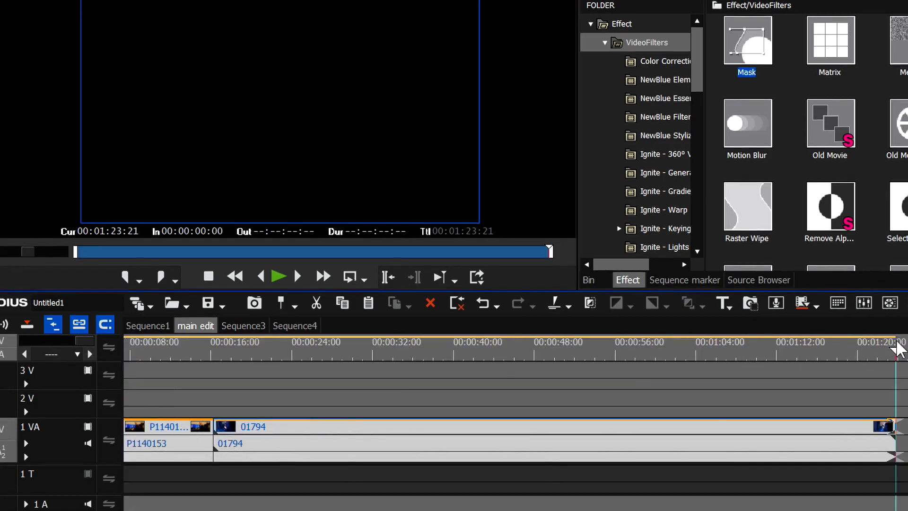
pyautogui.press('o')
pyautogui.scroll(1, 742, 422)
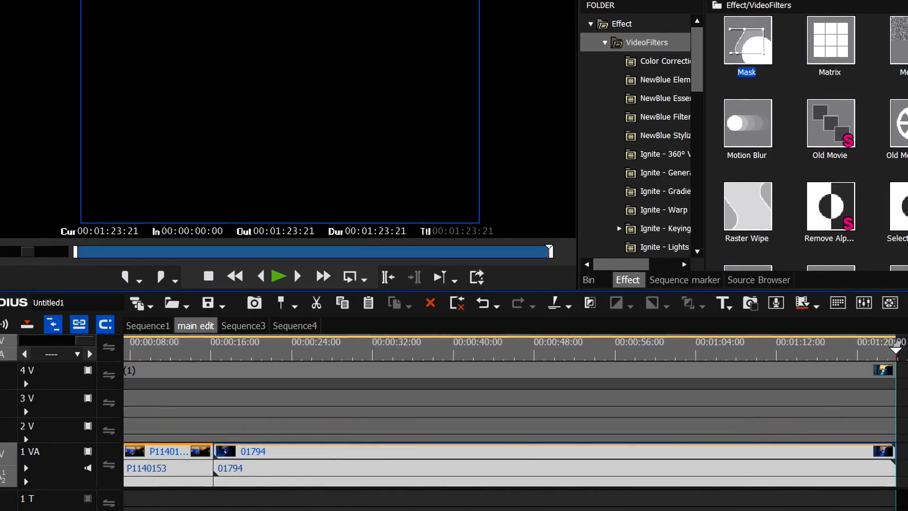
pyautogui.hscroll(-2, 511, 425)
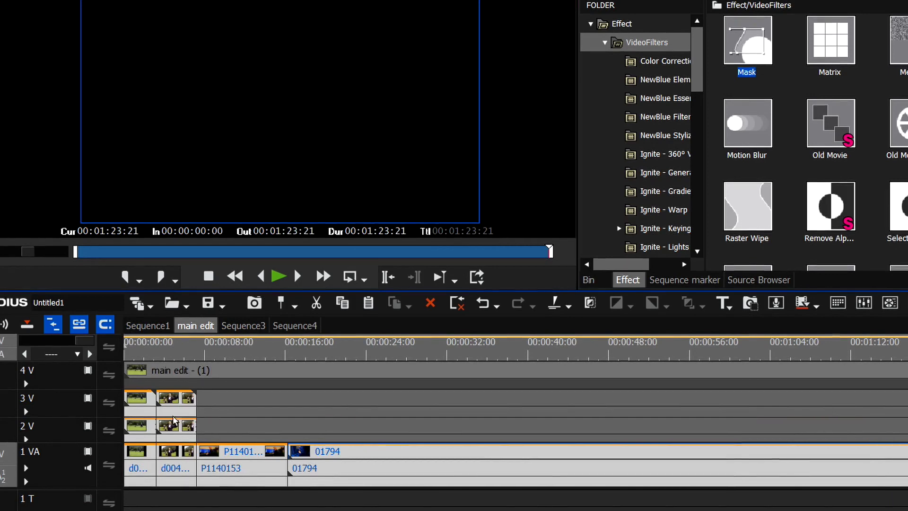
pyautogui.click(155, 370)
pyautogui.moveTo(197, 351); pyautogui.dragTo(263, 351)
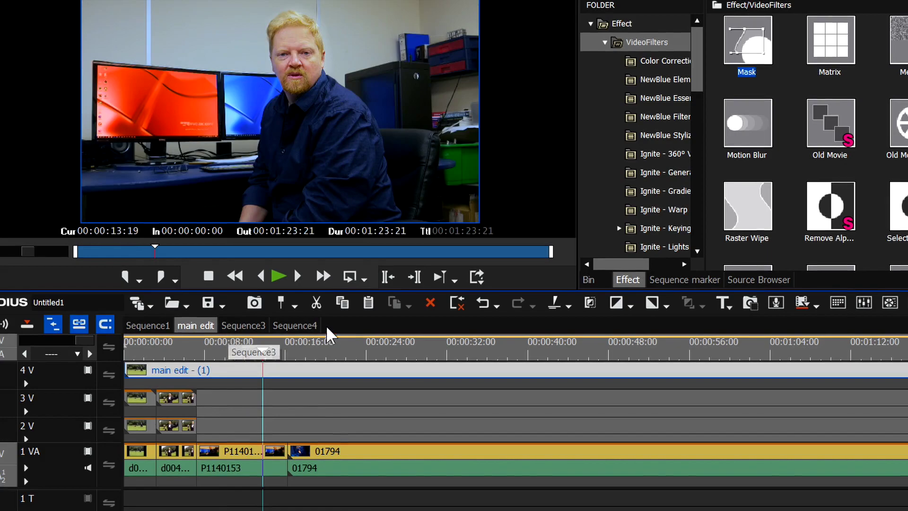
pyautogui.click(303, 326)
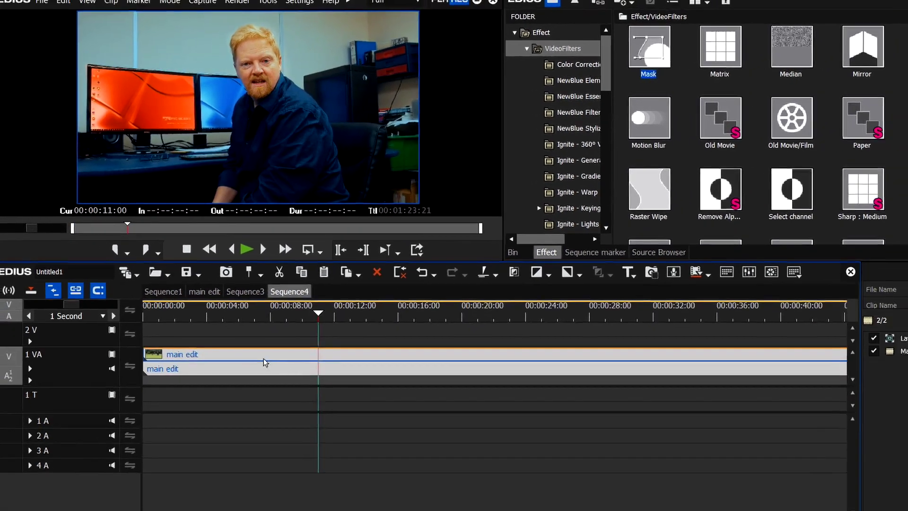
# Save the clip's Mask filter as a user preset, then select the nested clip in main edit.
pyautogui.click(903, 351)
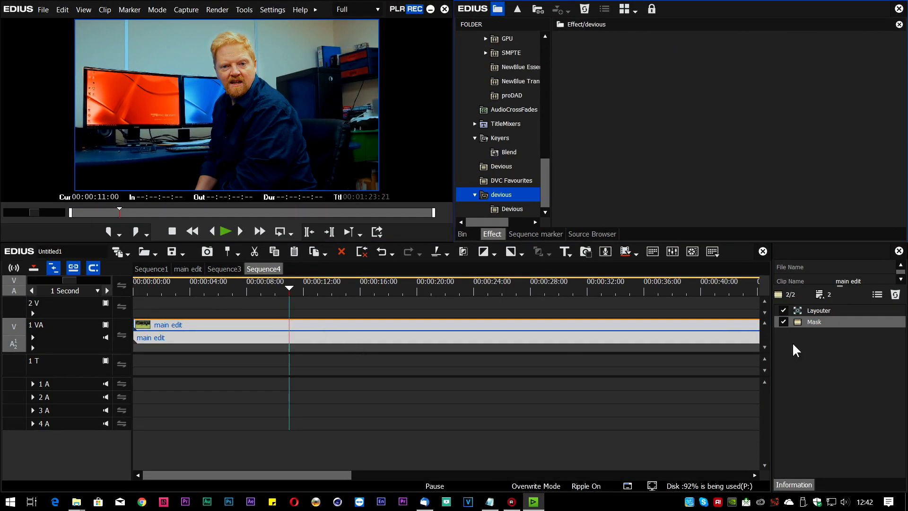
pyautogui.rightClick(808, 323)
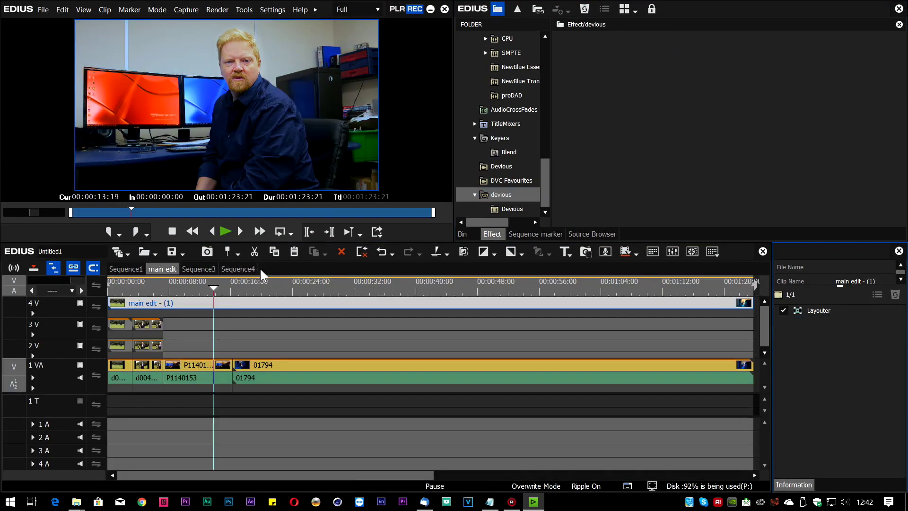
pyautogui.click(238, 269)
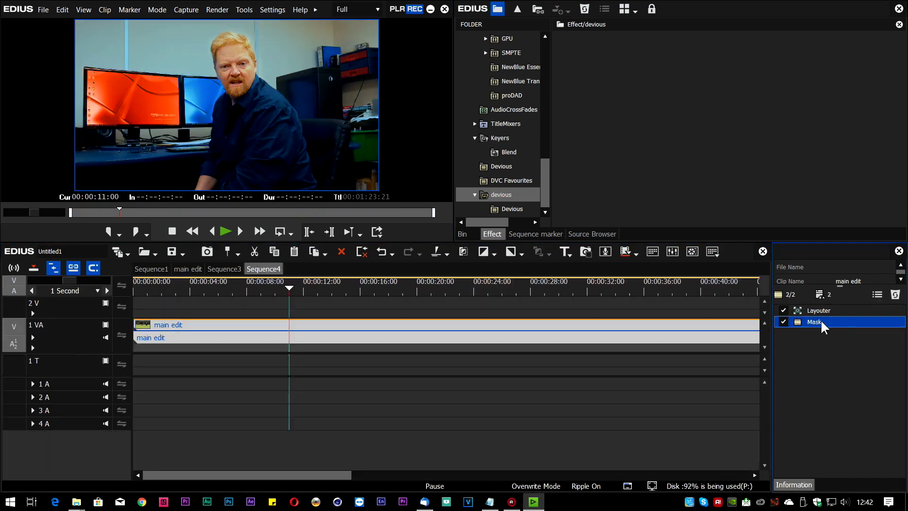
pyautogui.rightClick(822, 324)
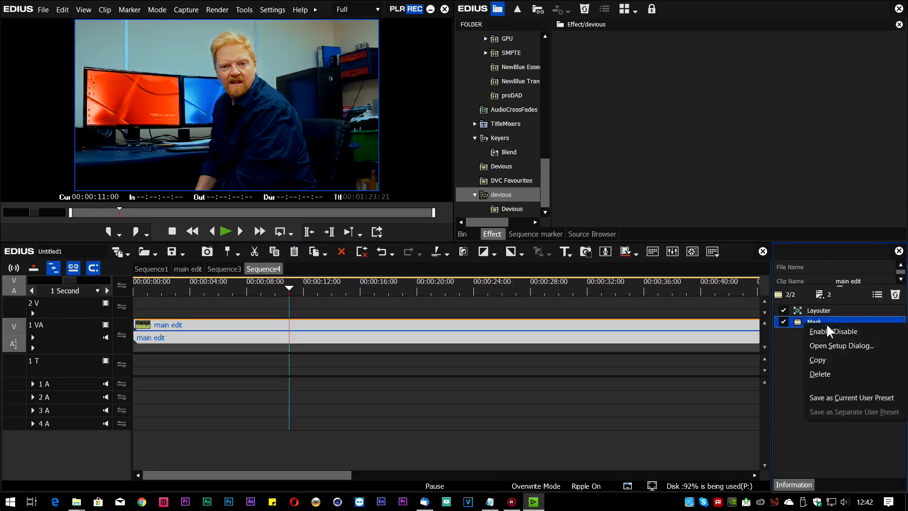
pyautogui.click(840, 397)
pyautogui.click(188, 269)
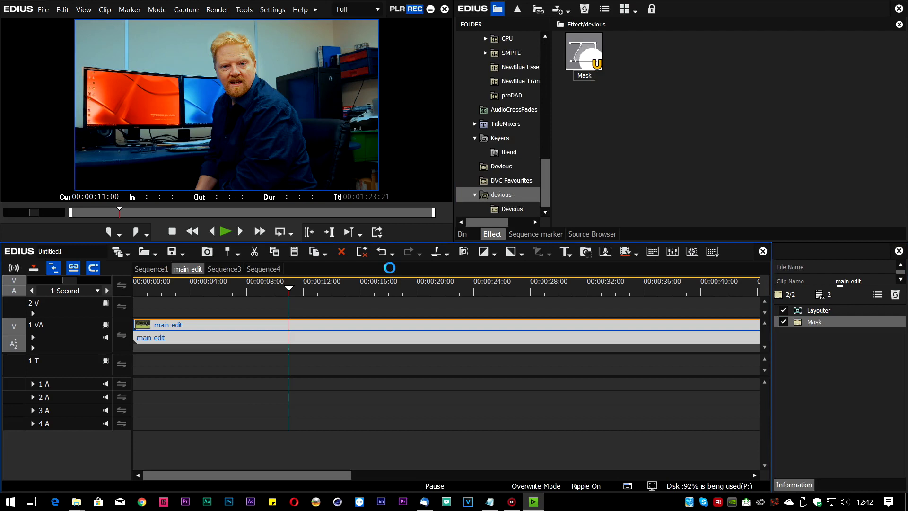
pyautogui.click(386, 304)
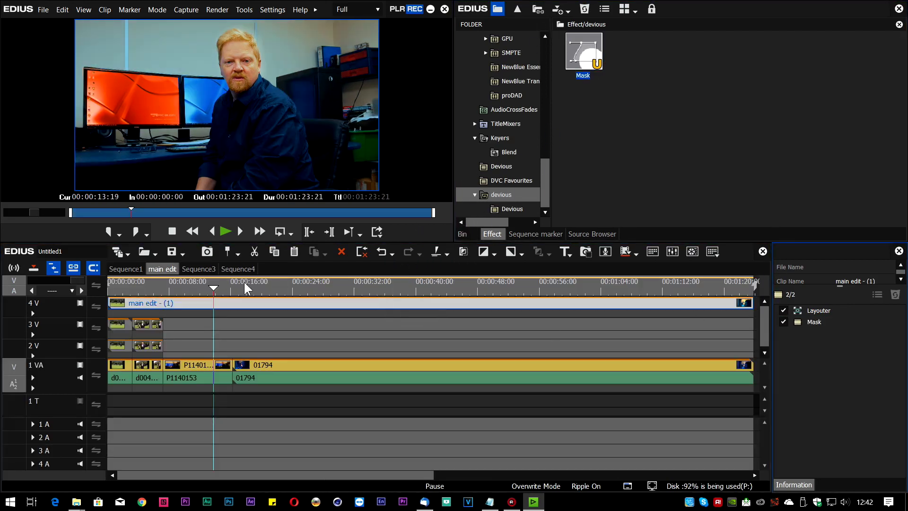
pyautogui.click(233, 289)
pyautogui.moveTo(235, 291); pyautogui.dragTo(233, 311)
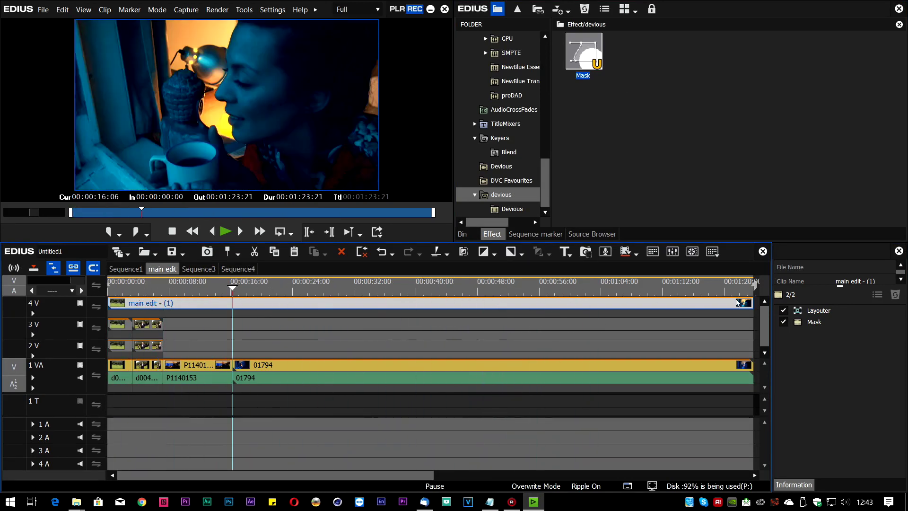
pyautogui.click(54, 387)
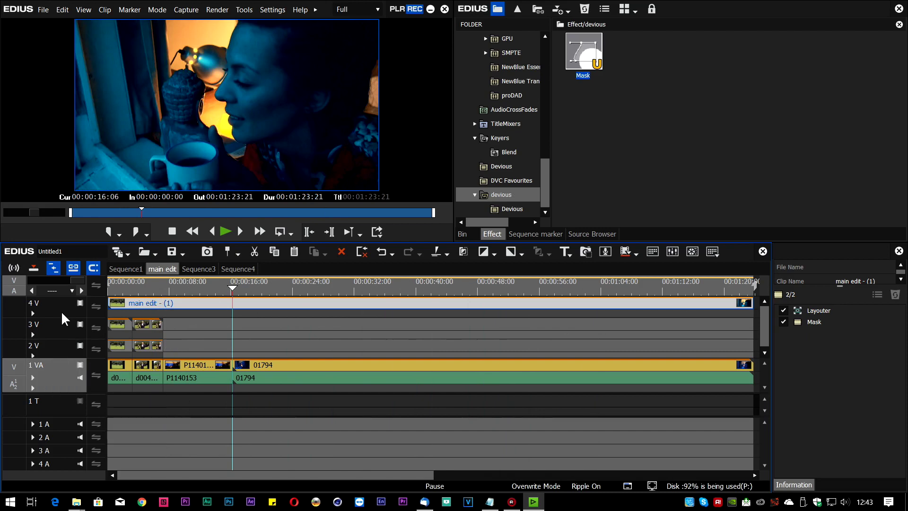
pyautogui.rightClick(54, 331)
pyautogui.click(71, 298)
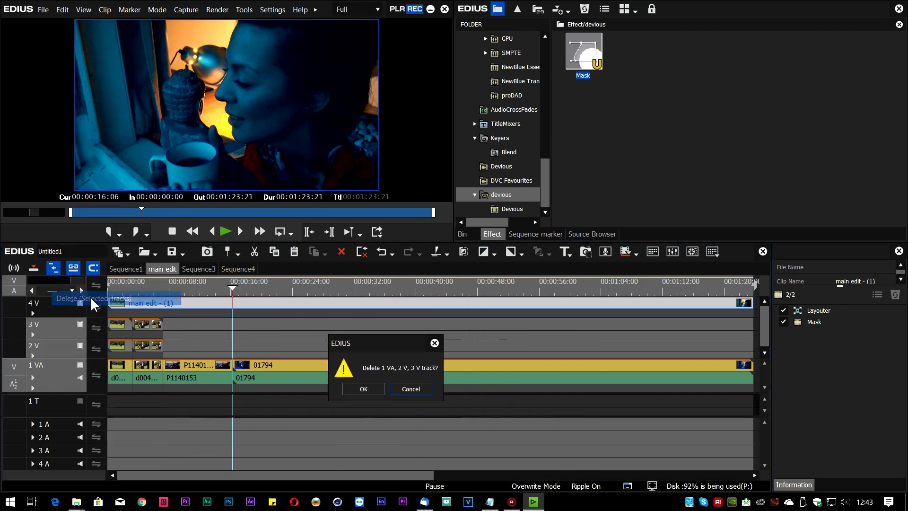
pyautogui.click(361, 389)
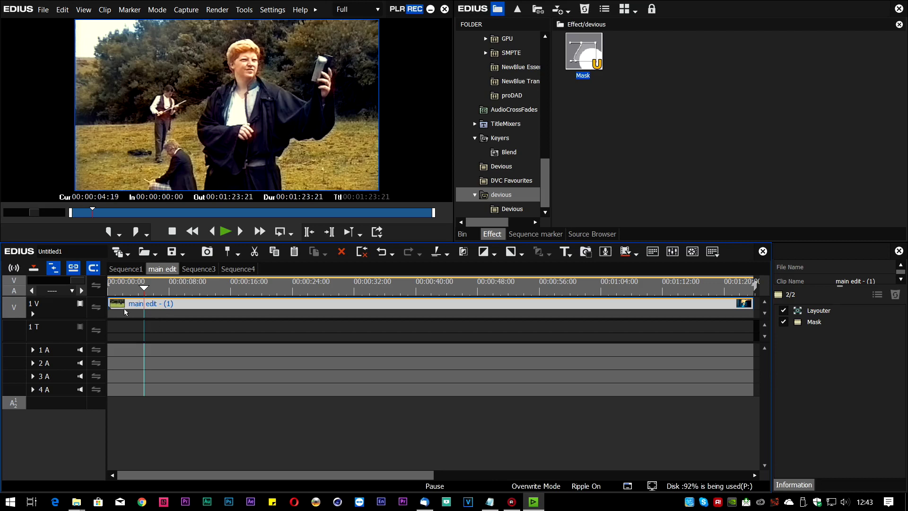
pyautogui.click(150, 288)
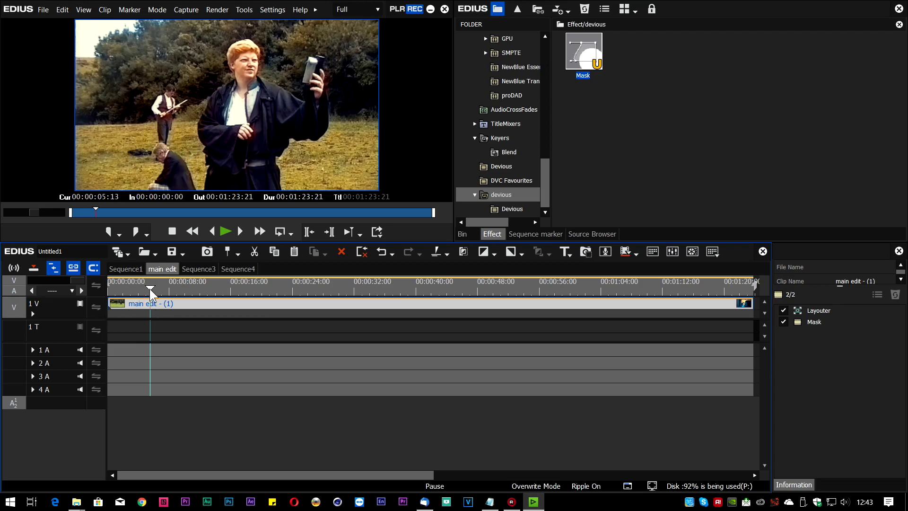
pyautogui.hotkey('ctrl', 'z')
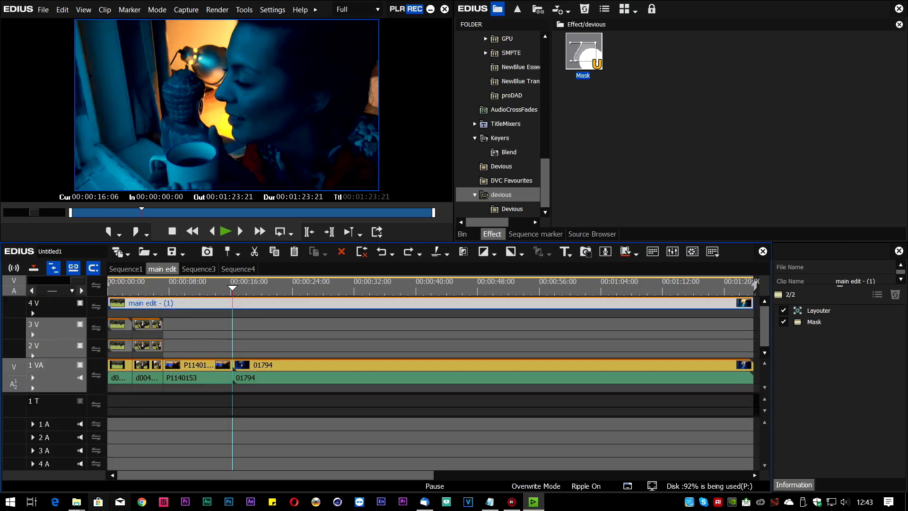
# In main edit - (1), disable P1140153's second Mask filter, then play the main edit sequence.
pyautogui.moveTo(149, 289); pyautogui.dragTo(208, 293)
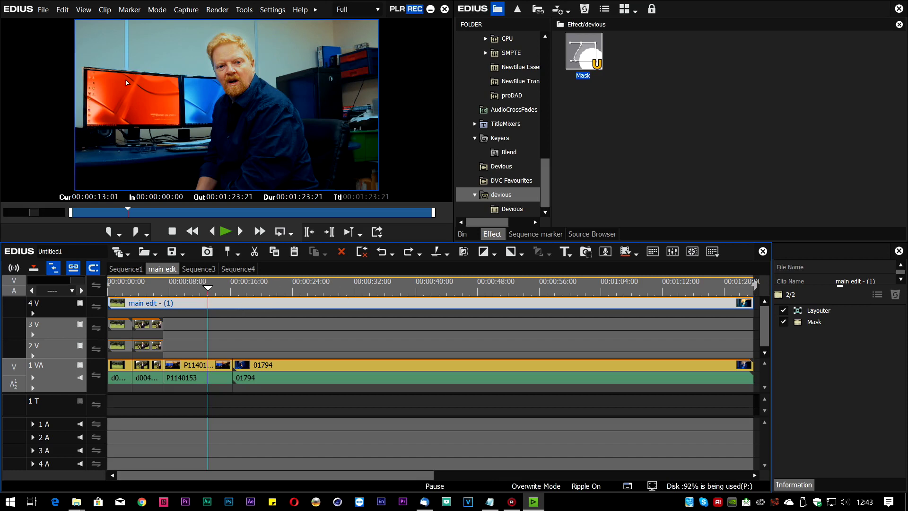
pyautogui.doubleClick(208, 301)
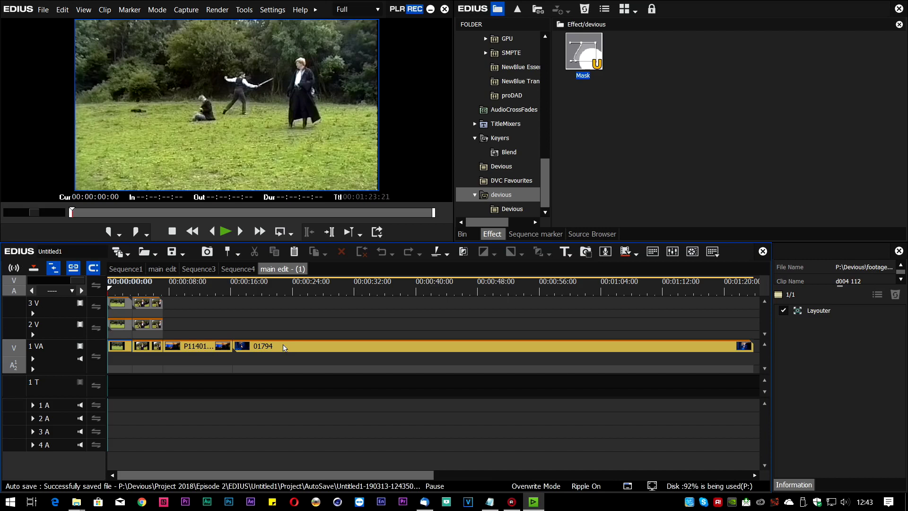
pyautogui.click(215, 346)
pyautogui.click(809, 345)
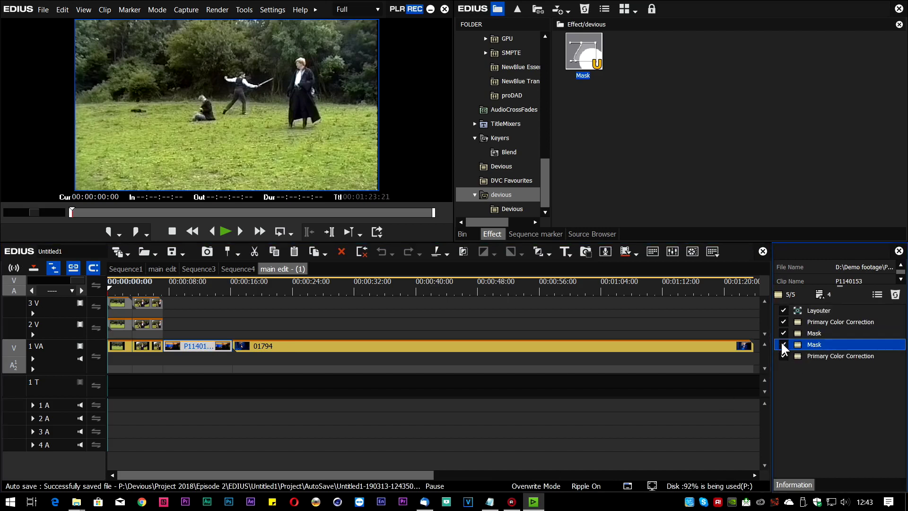
pyautogui.click(783, 344)
pyautogui.click(198, 286)
pyautogui.click(784, 345)
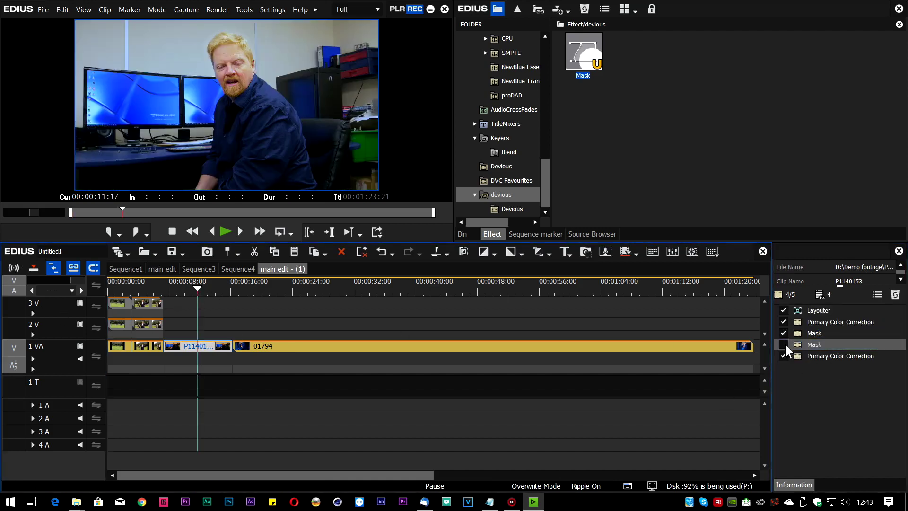
pyautogui.click(784, 345)
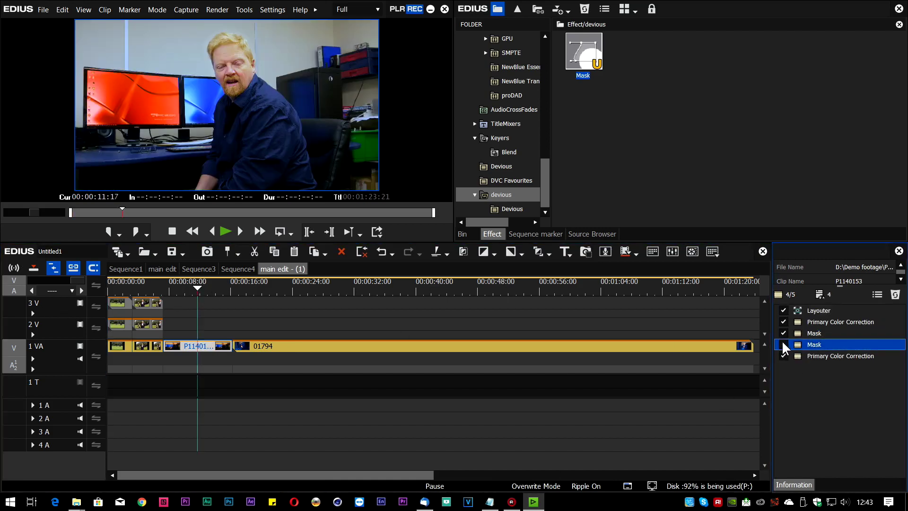
pyautogui.click(162, 269)
pyautogui.press('space')
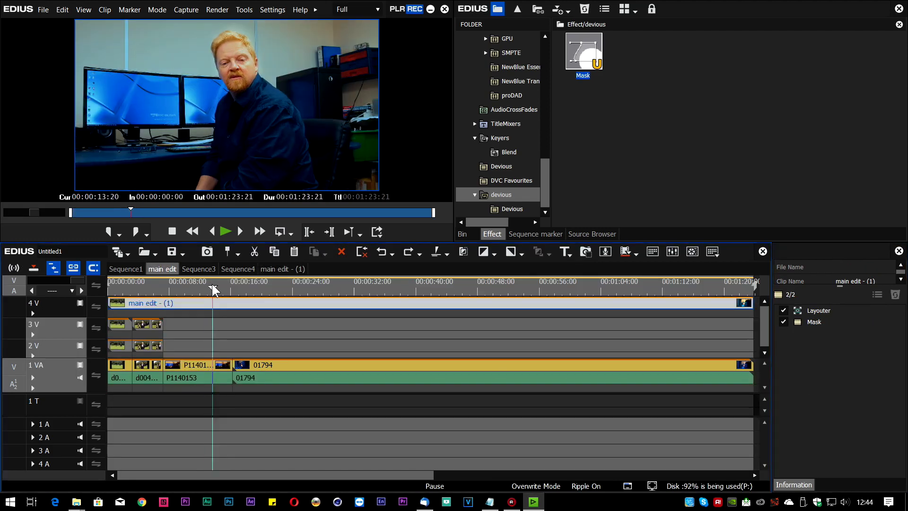